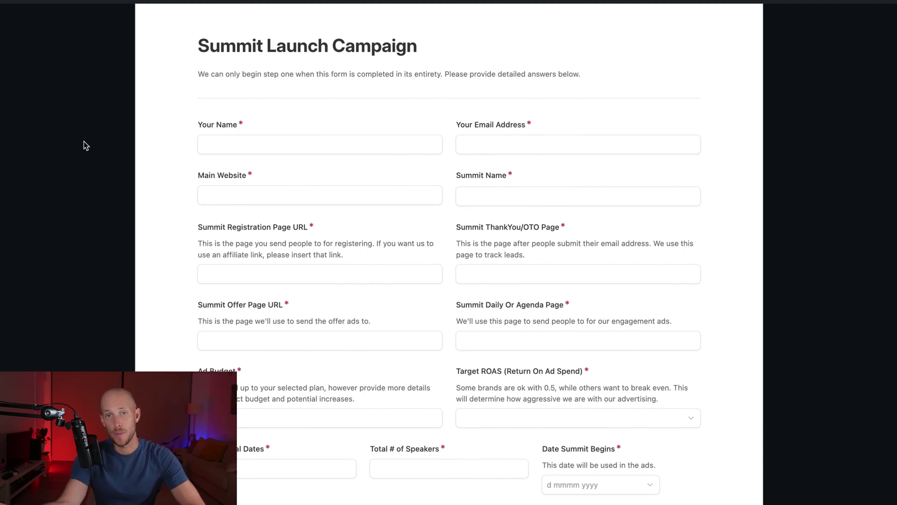
scroll(124, 187, "down", 1)
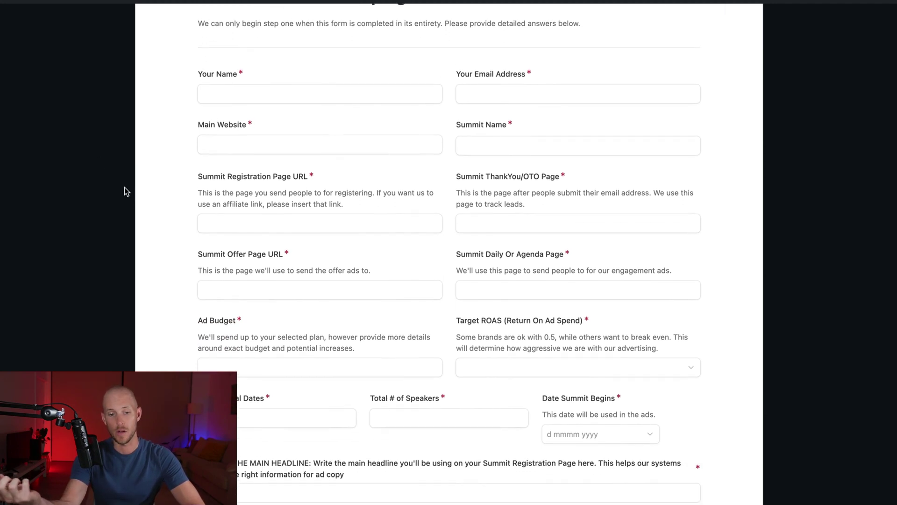
scroll(125, 187, "down", 2)
scroll(125, 192, "down", 1)
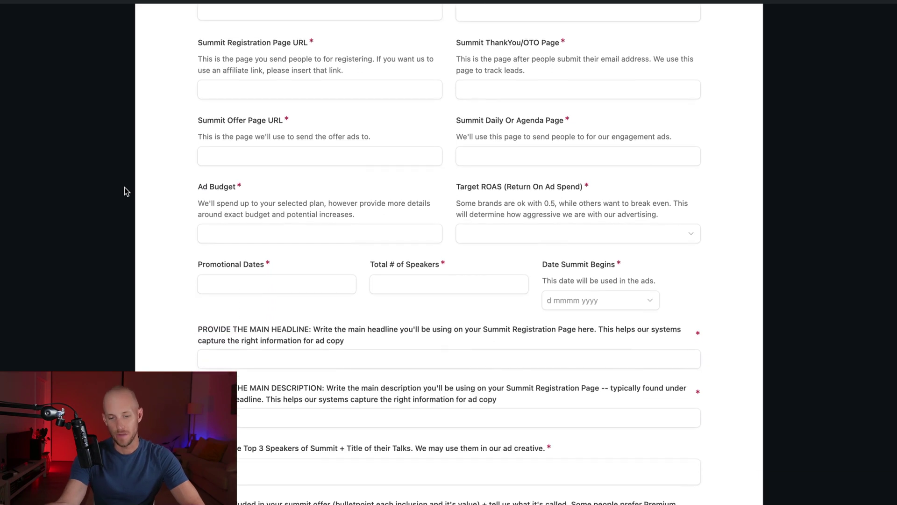
scroll(124, 187, "down", 2)
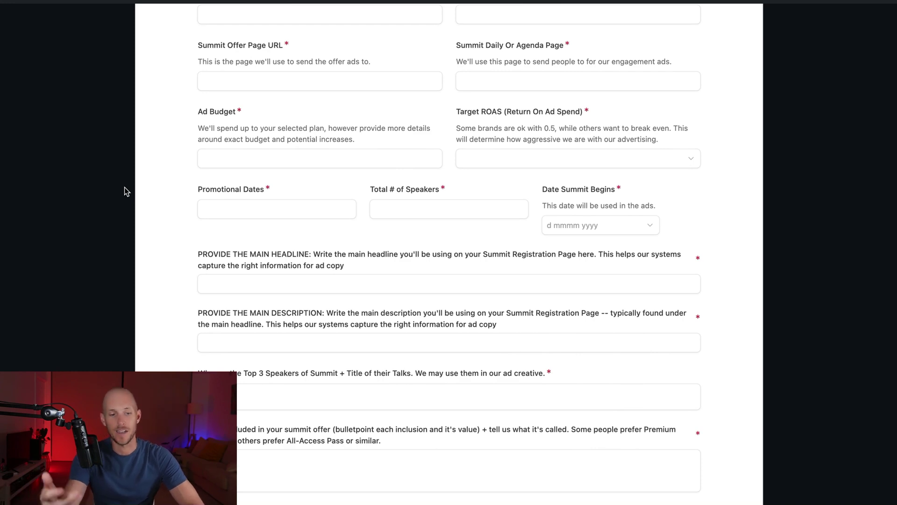
scroll(125, 187, "down", 3)
left_click(258, 146)
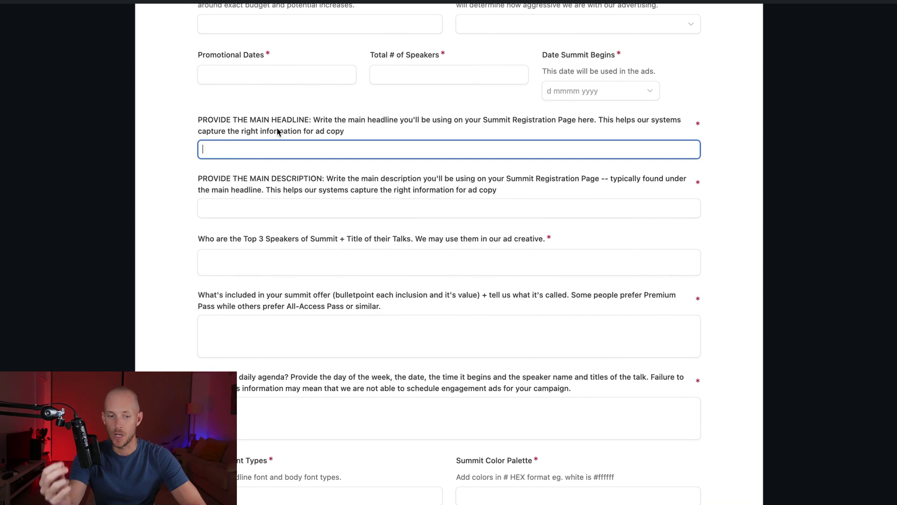
scroll(261, 162, "down", 1)
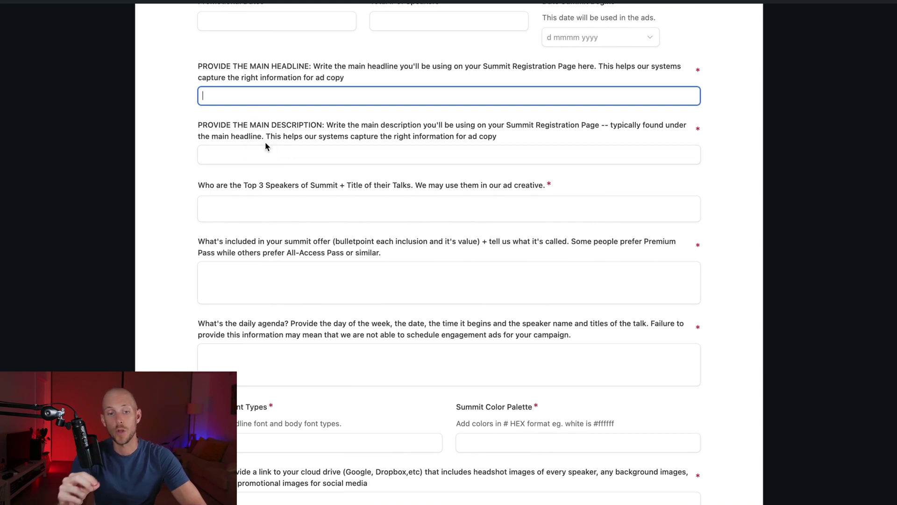
left_click(265, 142)
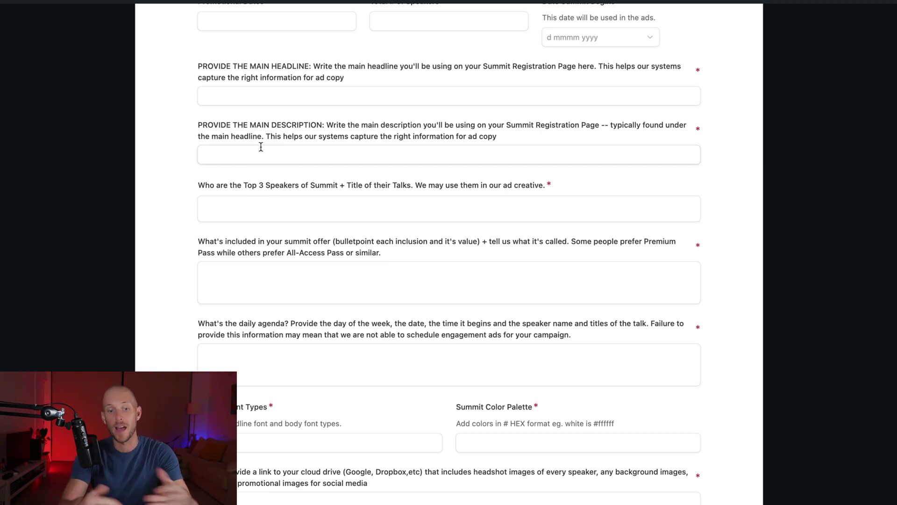
scroll(283, 206, "down", 1)
- Step through the How The Campaign Helps Clients, Ideal Customer, Writing Style and USP form questions
scroll(278, 216, "down", 5)
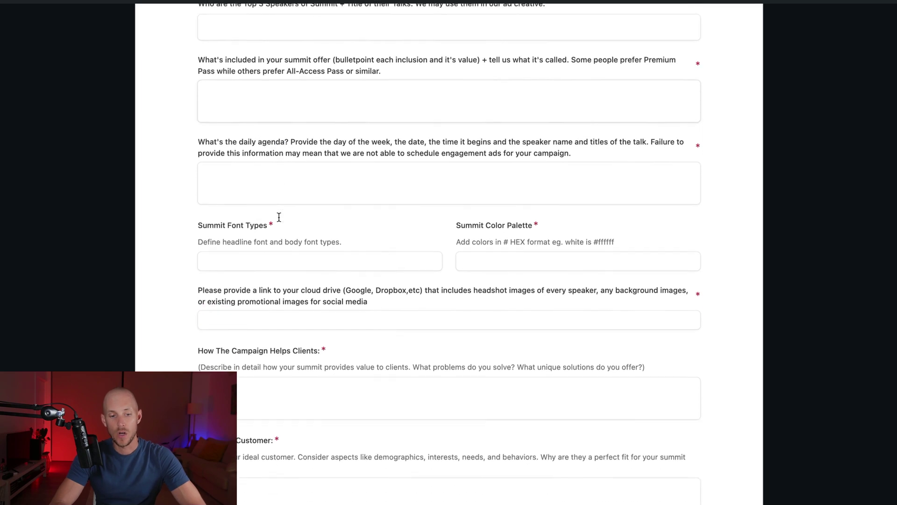
scroll(279, 217, "down", 5)
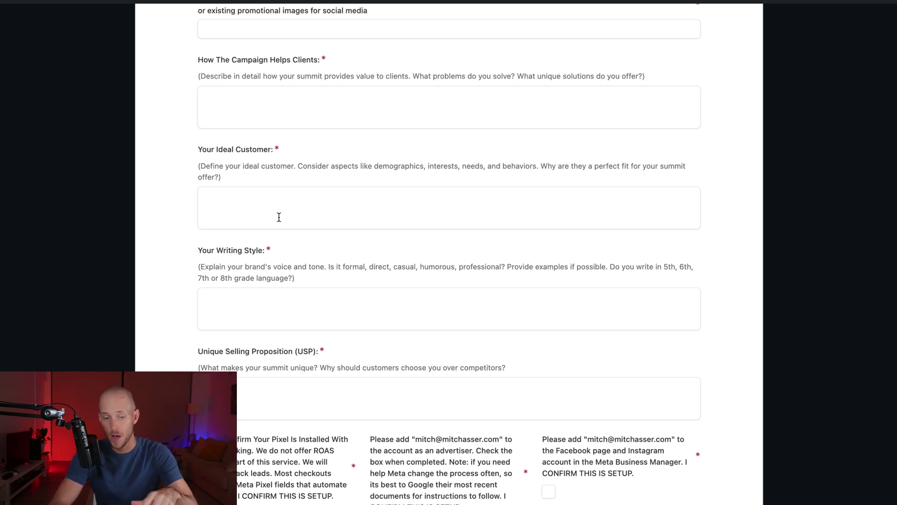
left_click(312, 115)
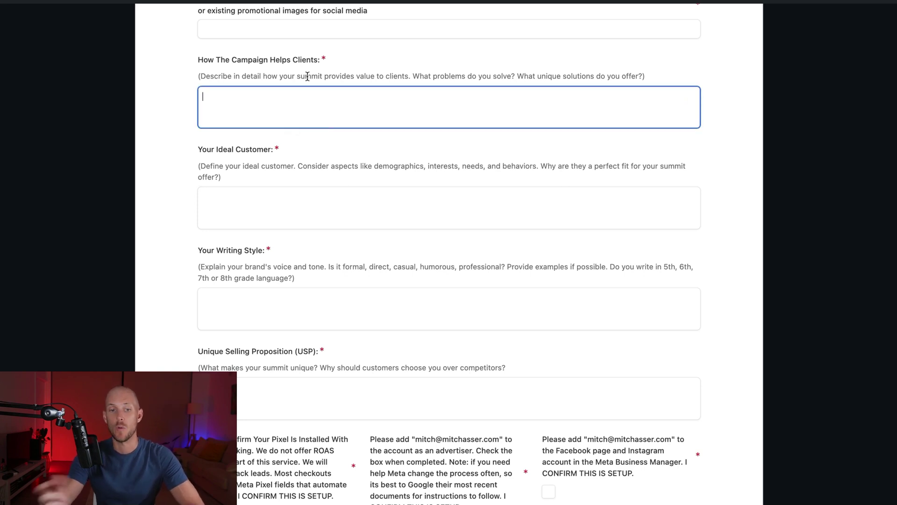
left_click(295, 199)
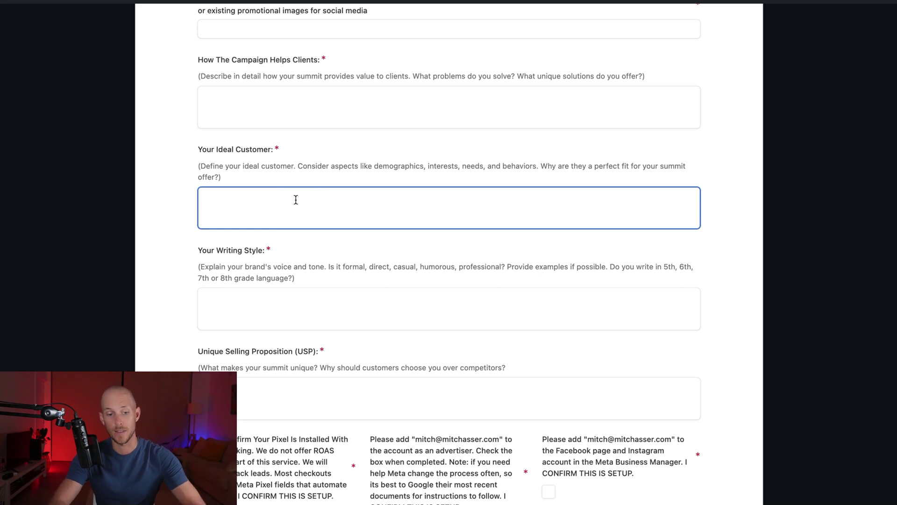
scroll(296, 200, "down", 3)
left_click(288, 238)
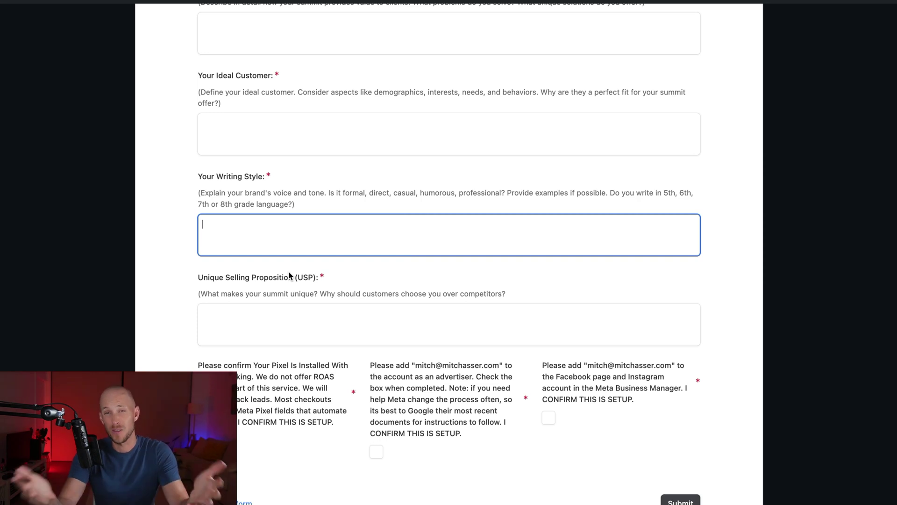
left_click(296, 307)
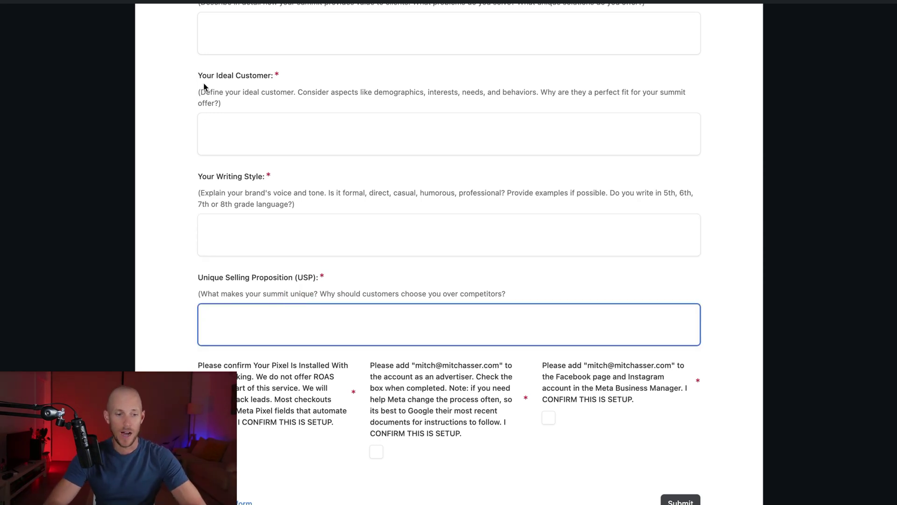
- Revisit the intake questions from How The Campaign Helps Clients down to Unique Selling Proposition
scroll(225, 121, "up", 5)
left_click(232, 125)
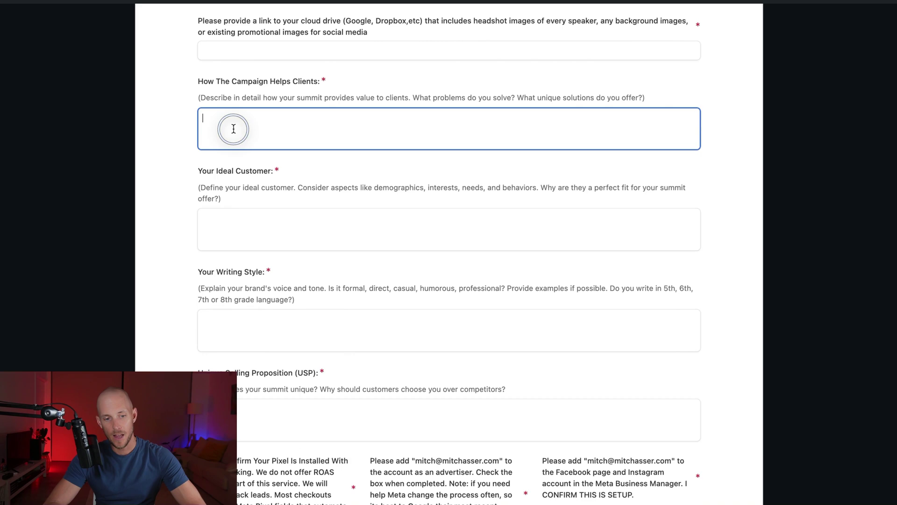
scroll(234, 129, "up", 3)
scroll(234, 128, "down", 4)
left_click(239, 195)
left_click(238, 148)
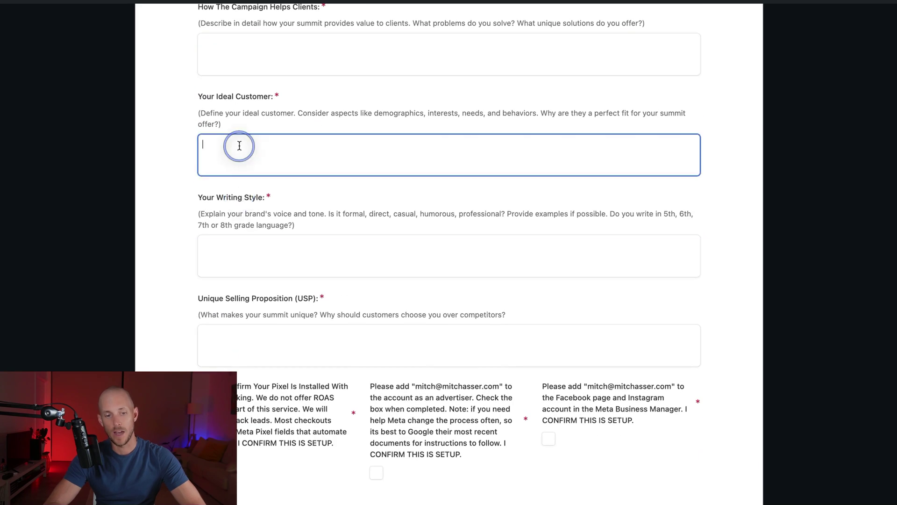
left_click(230, 240)
left_click(241, 330)
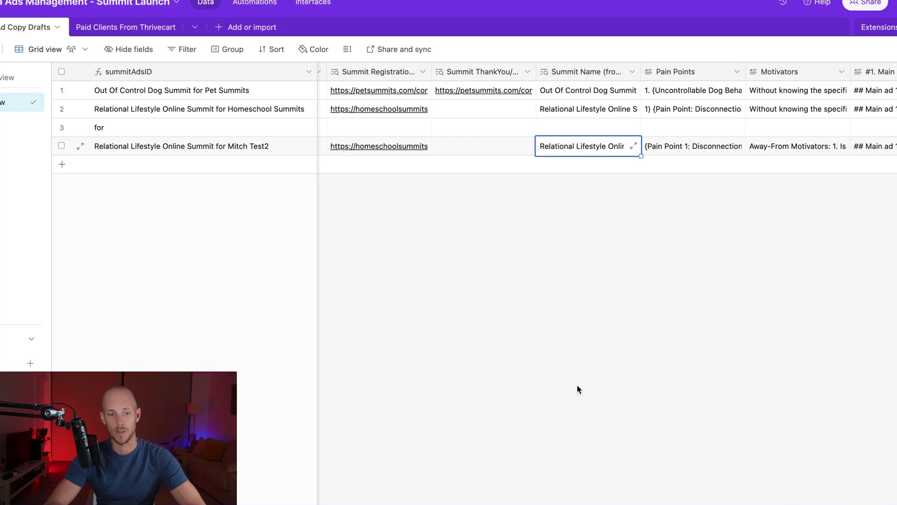
- Expand the Out Of Control Dog Summit draft into a full record and scroll to Pain Points
right_click(604, 92)
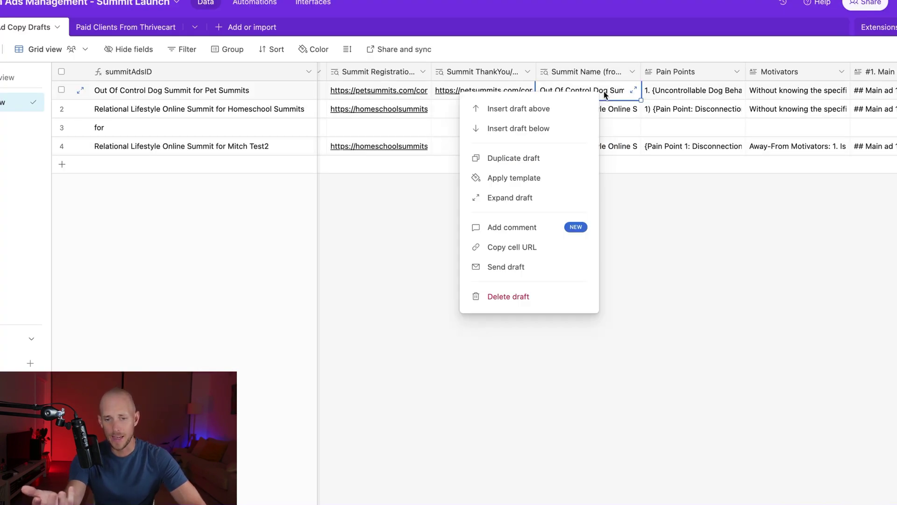
left_click(499, 200)
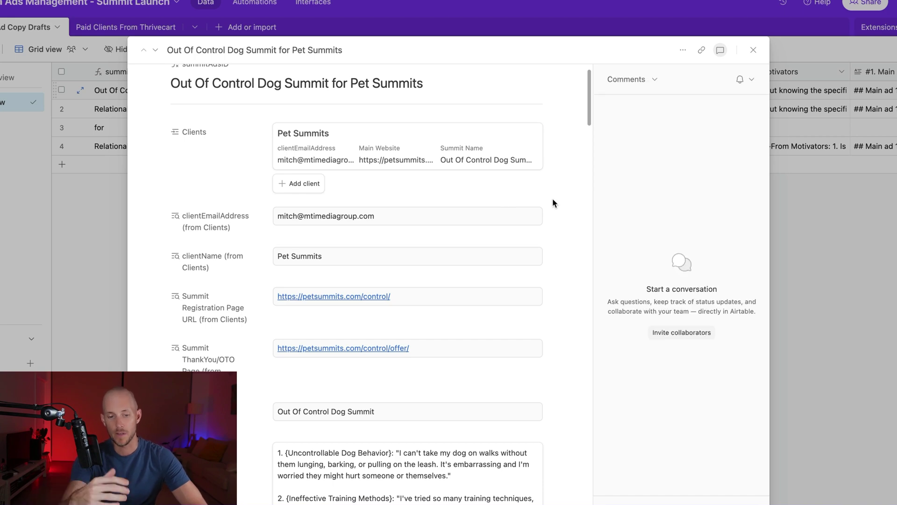
scroll(454, 302, "down", 5)
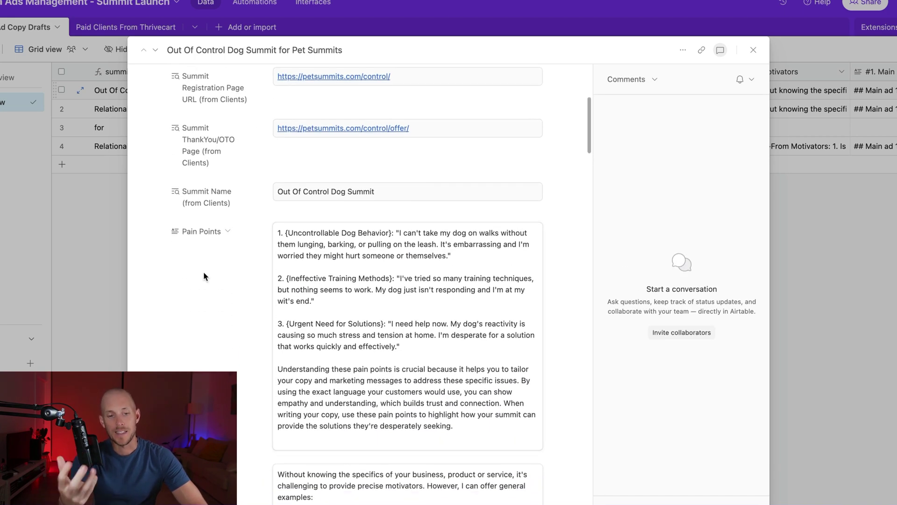
scroll(203, 273, "down", 3)
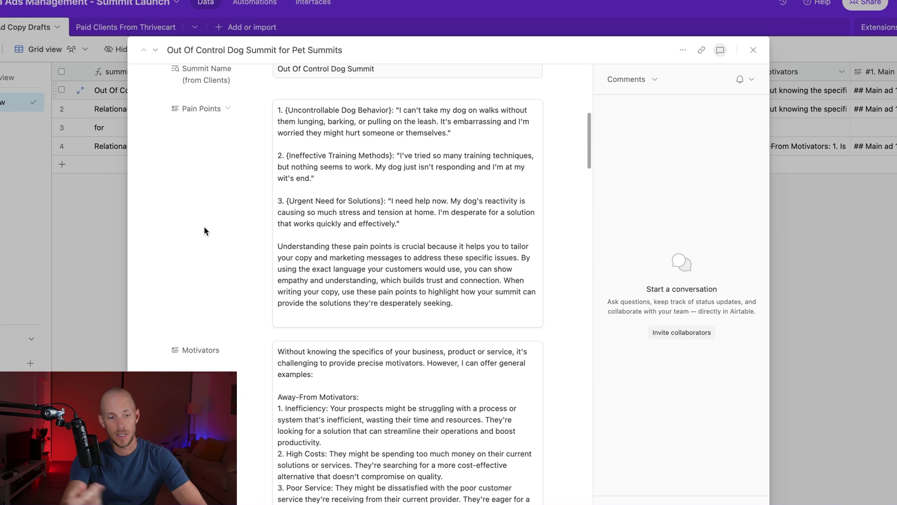
scroll(204, 229, "down", 2)
scroll(251, 186, "up", 2)
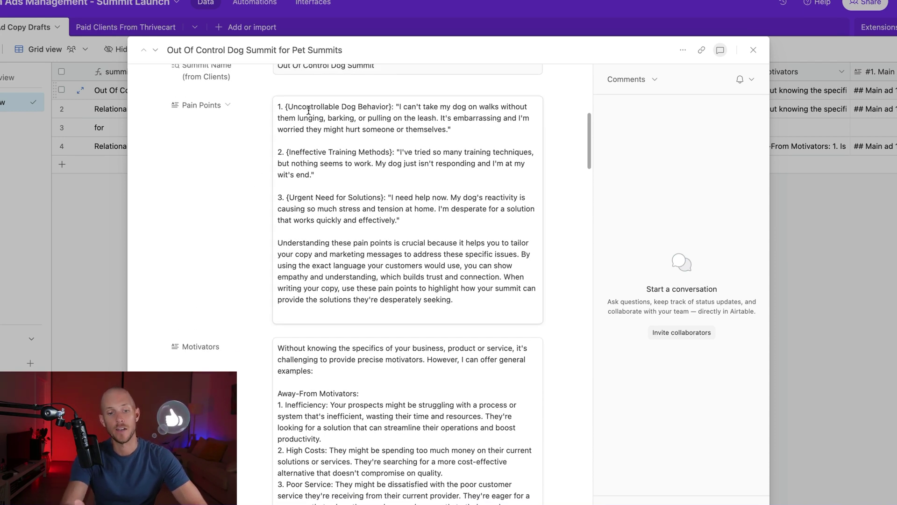
- Highlight the pain points Uncontrollable Dog Behavior, Ineffective Training Methods and Urgent Need for Solutions, then view Motivators
left_click_drag(288, 107, 392, 111)
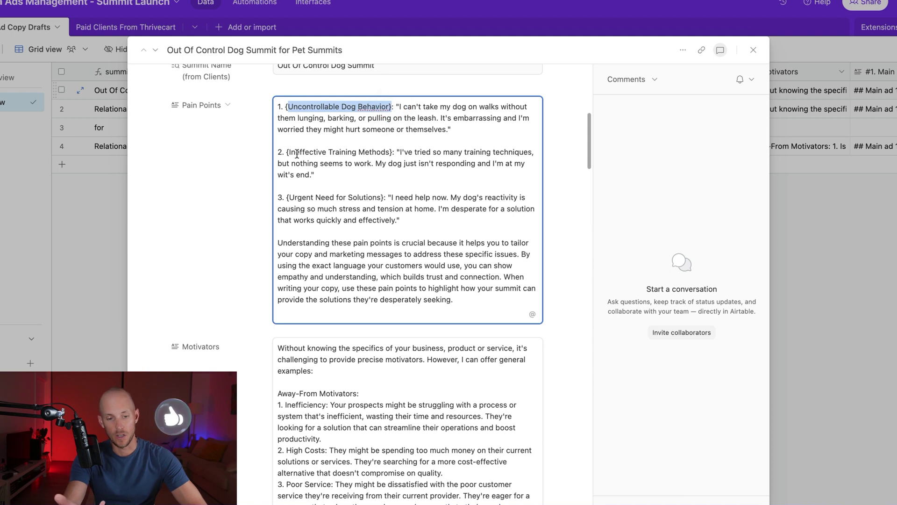
left_click_drag(285, 152, 396, 152)
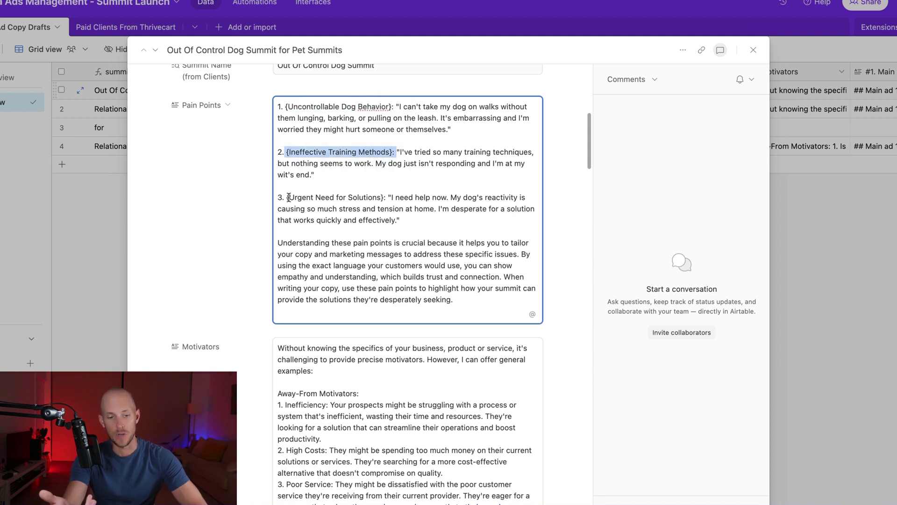
left_click_drag(286, 197, 382, 196)
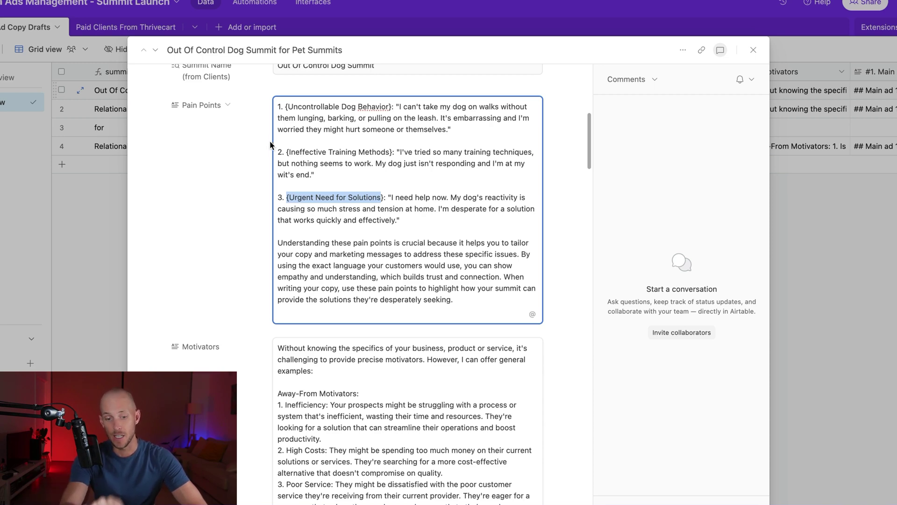
scroll(213, 278, "down", 5)
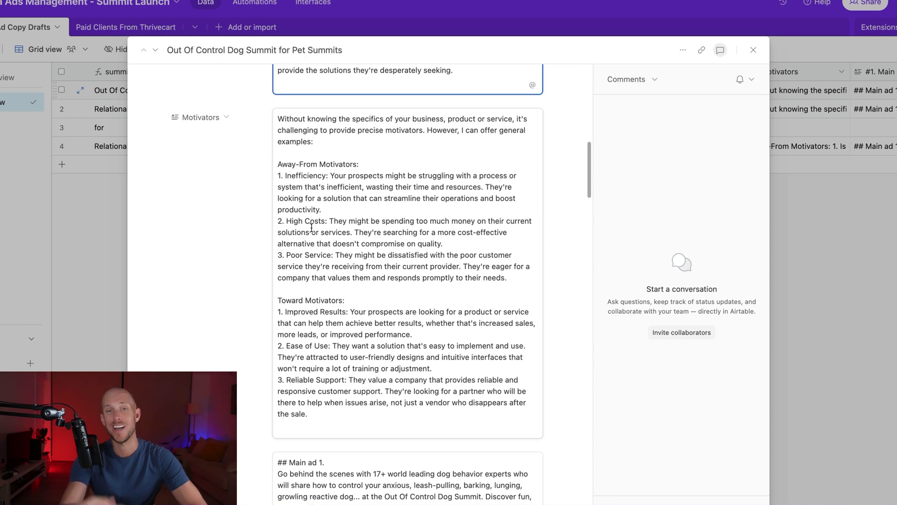
scroll(311, 227, "down", 8)
left_click_drag(328, 95, 383, 136)
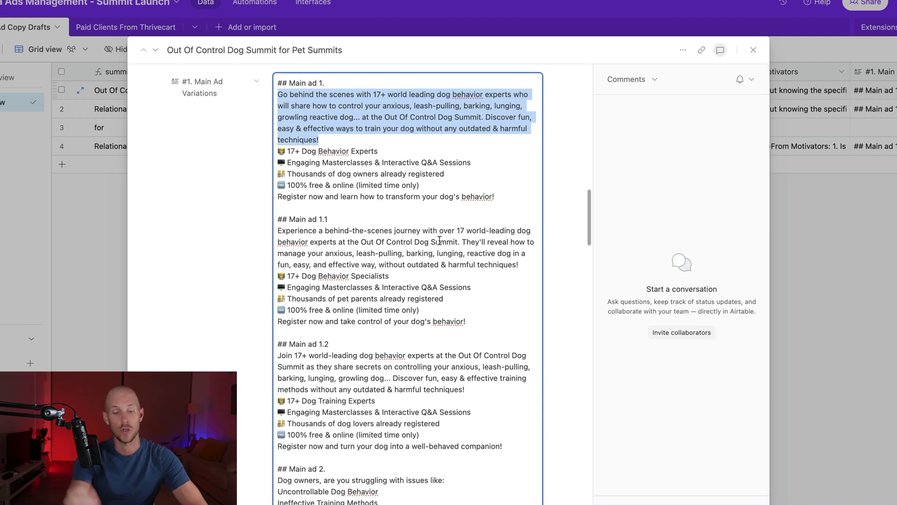
scroll(371, 145, "down", 1)
scroll(371, 145, "down", 4)
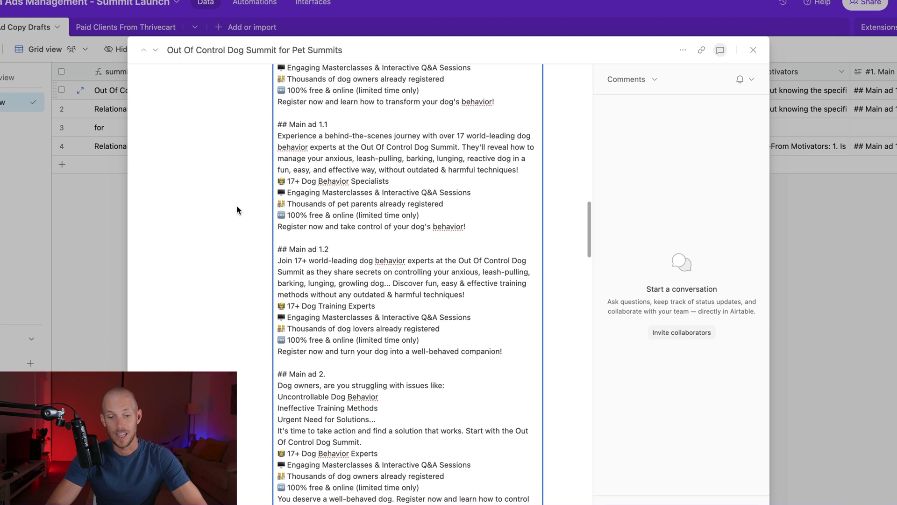
left_click_drag(469, 227, 267, 134)
scroll(395, 268, "down", 5)
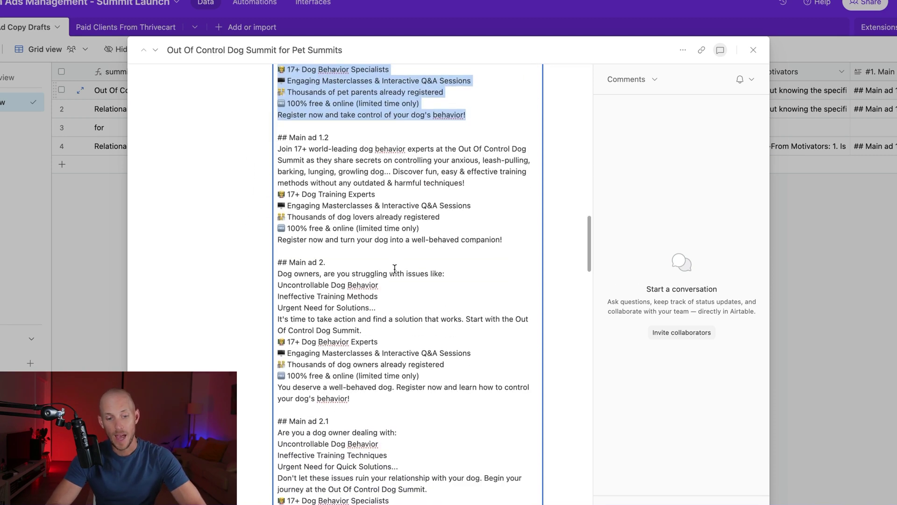
left_click(395, 269)
scroll(327, 197, "down", 1)
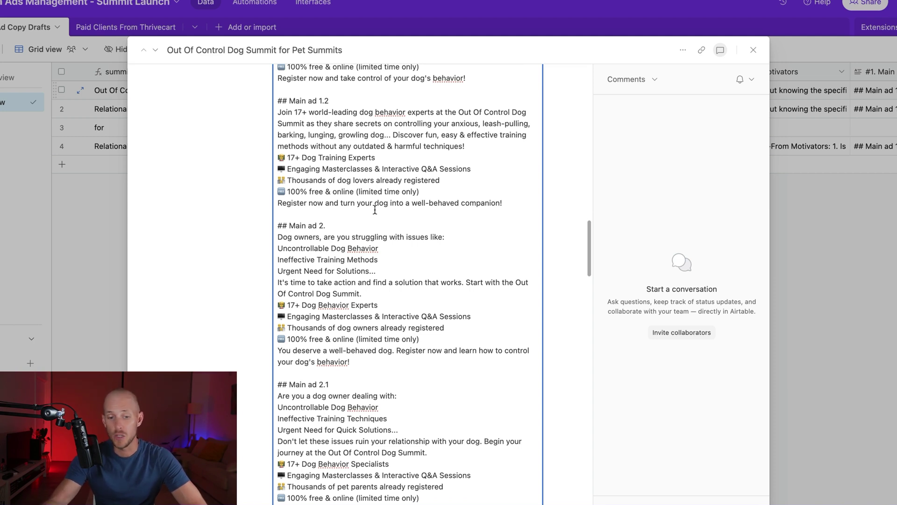
scroll(375, 211, "down", 2)
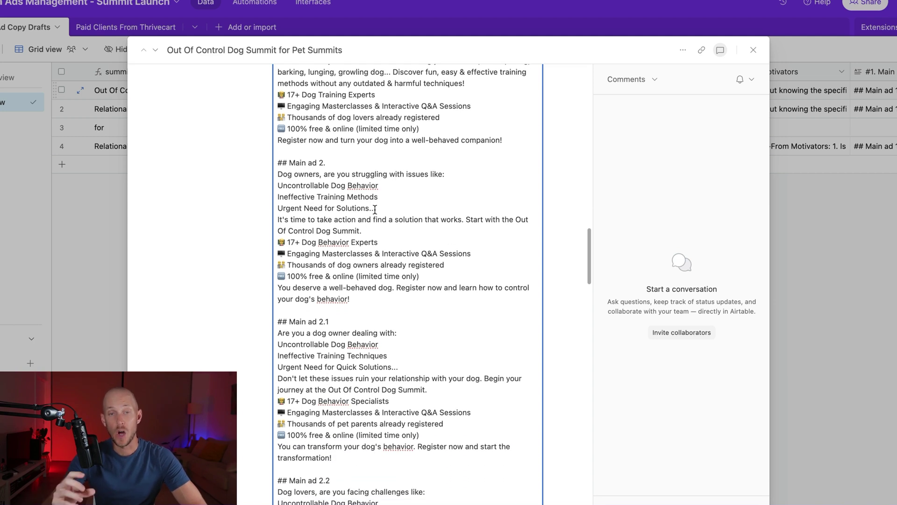
scroll(375, 209, "down", 2)
scroll(375, 209, "down", 5)
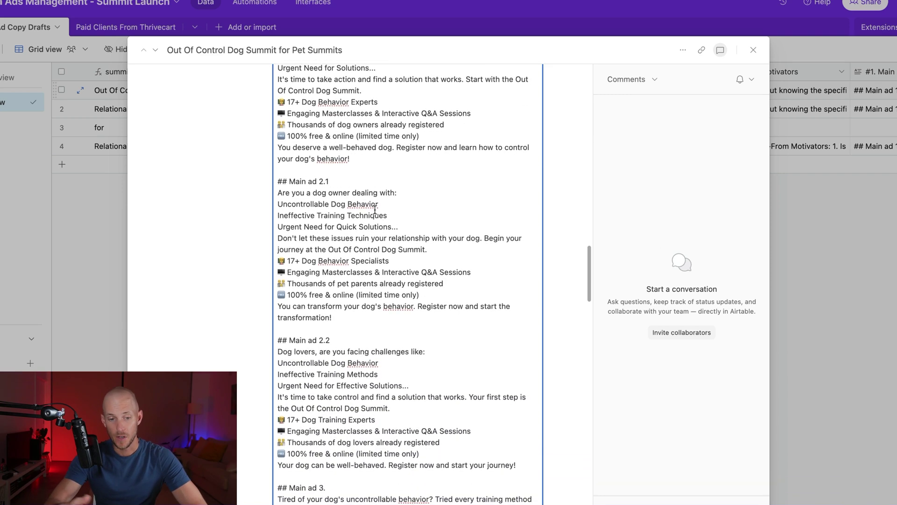
scroll(375, 209, "down", 5)
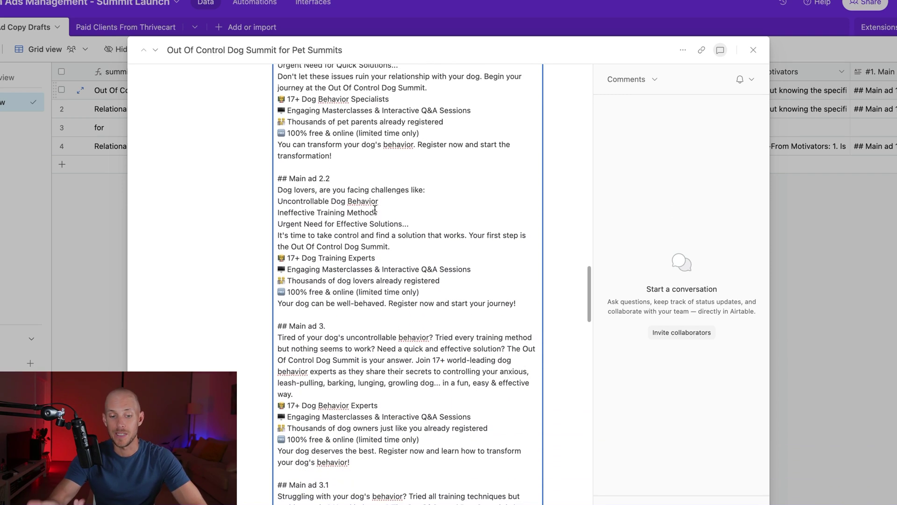
scroll(375, 210, "down", 10)
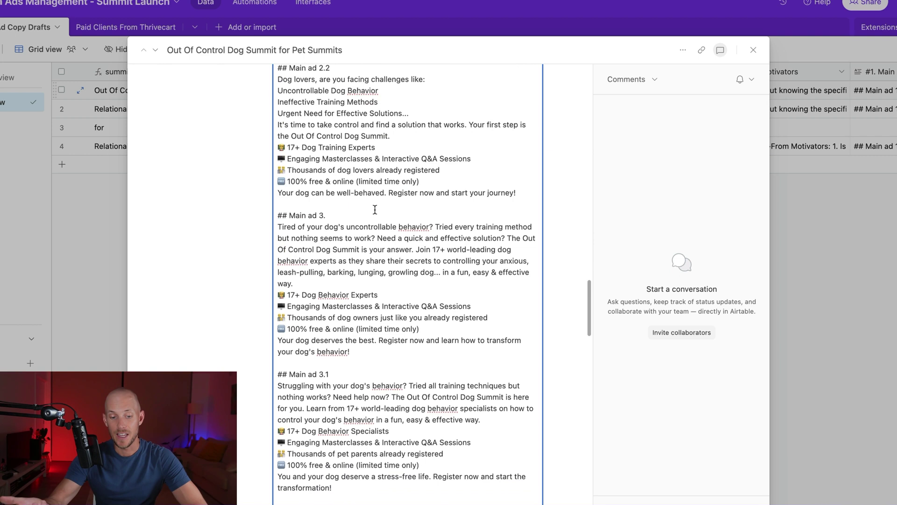
left_click_drag(346, 318, 265, 226)
left_click(339, 278)
left_click_drag(347, 335, 256, 229)
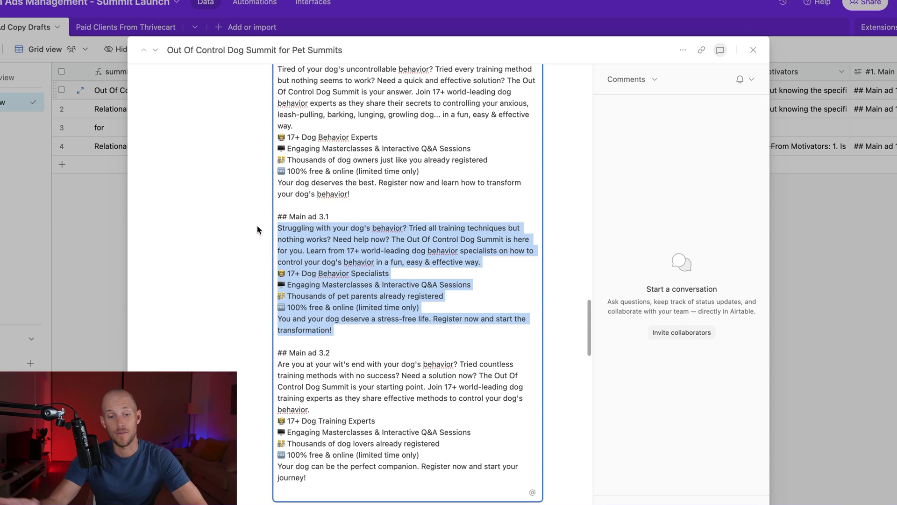
scroll(294, 276, "down", 10)
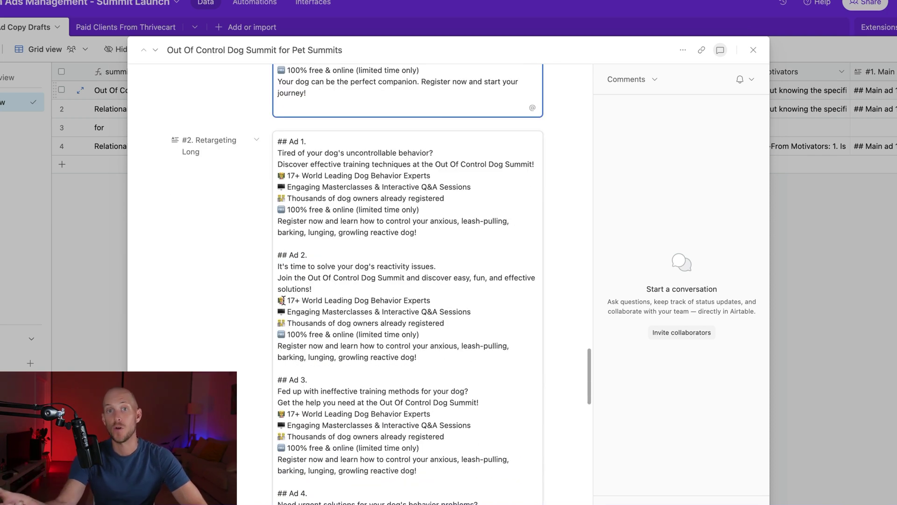
- Scroll through the ad copy record's Retargeting Short and Offer Ads fields
scroll(283, 300, "down", 15)
scroll(283, 300, "up", 3)
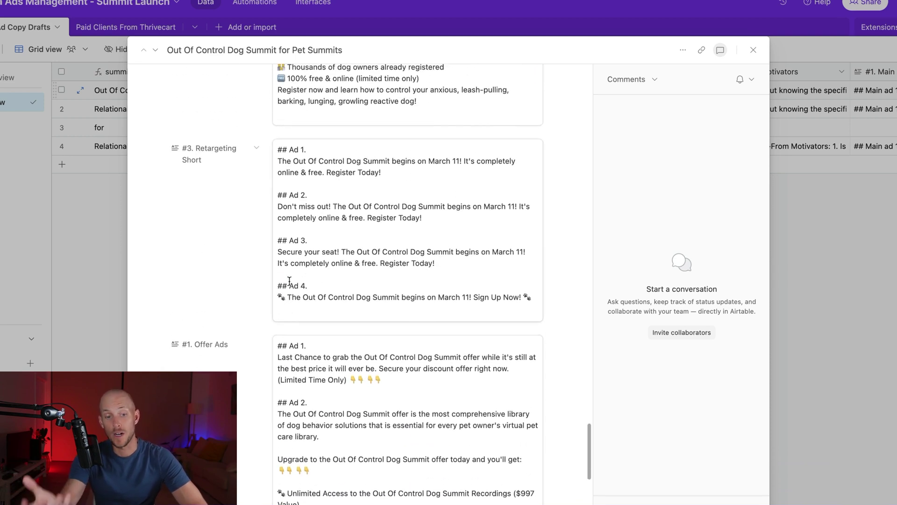
scroll(290, 280, "down", 5)
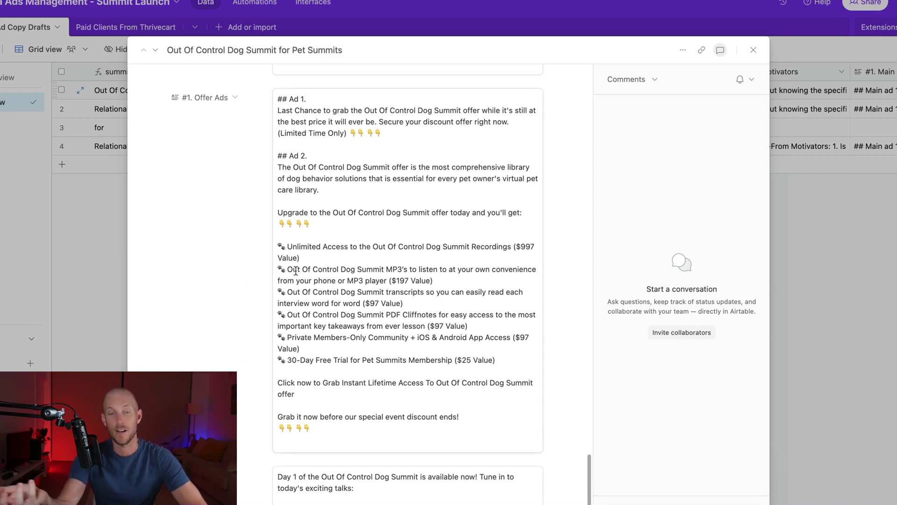
scroll(170, 218, "down", 4)
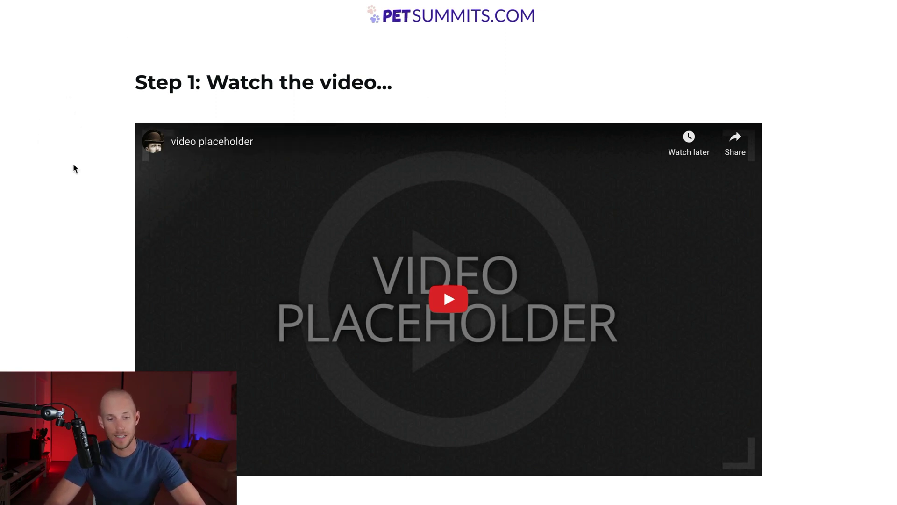
- Scroll down through the PetSummits.com onboarding form
scroll(144, 100, "down", 1)
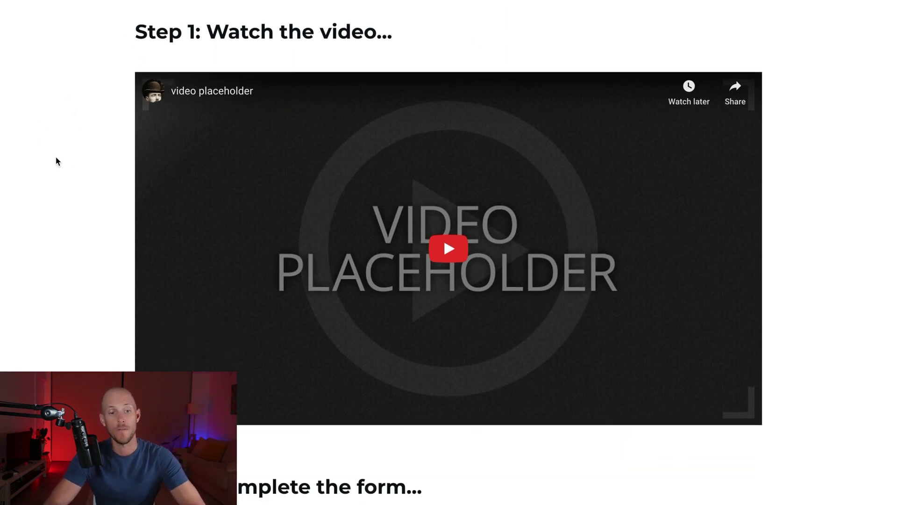
scroll(55, 158, "down", 9)
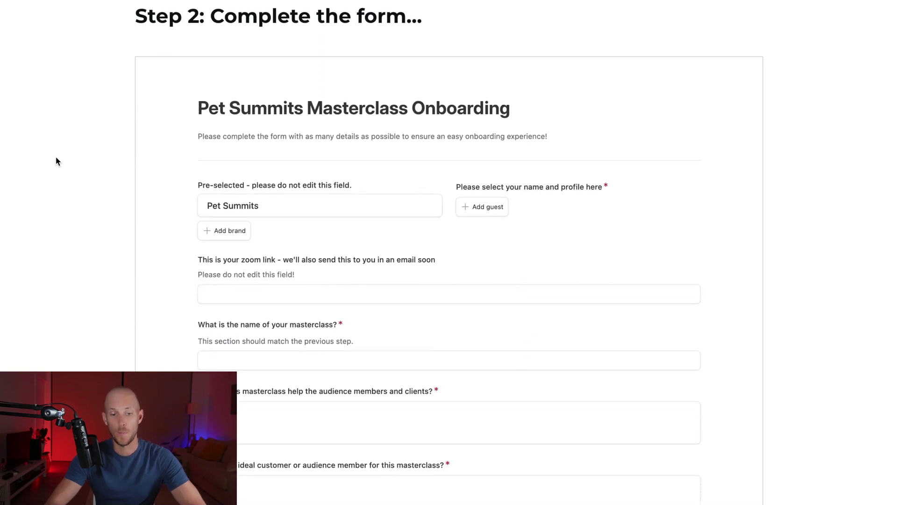
scroll(56, 158, "down", 2)
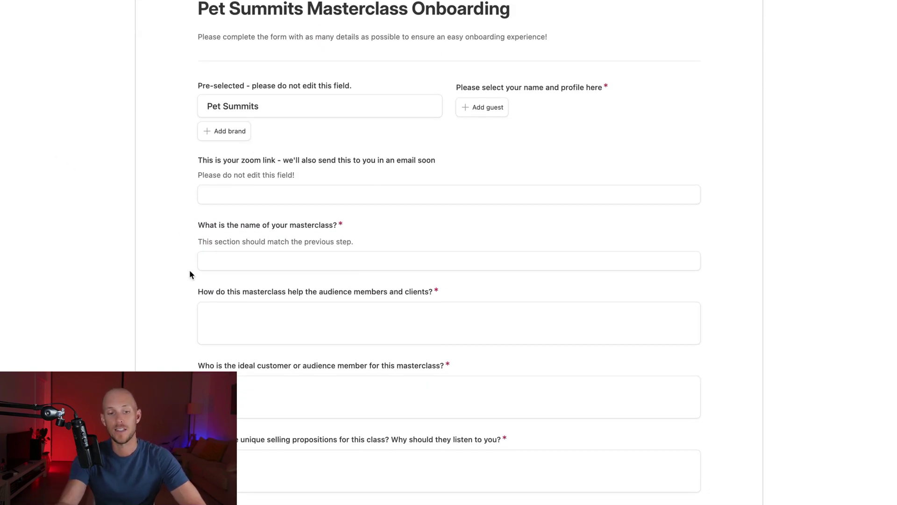
scroll(189, 270, "down", 2)
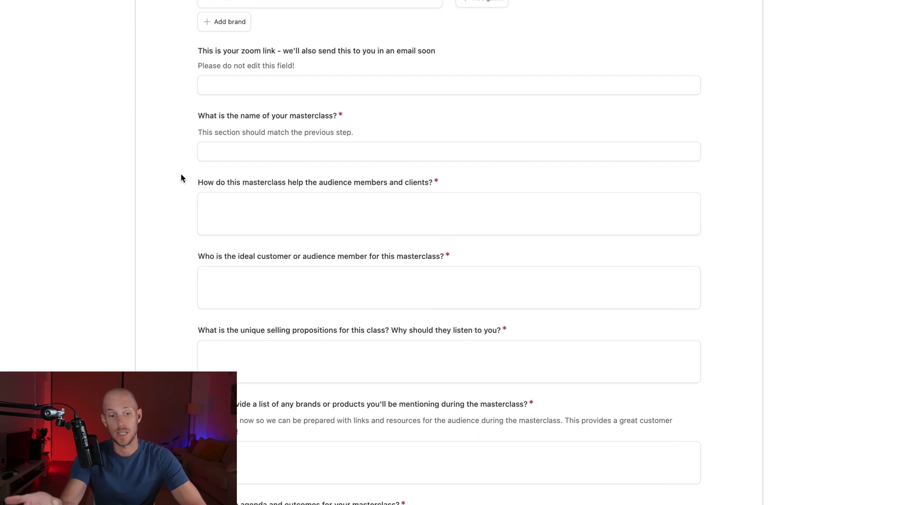
scroll(181, 176, "down", 1)
scroll(226, 161, "down", 1)
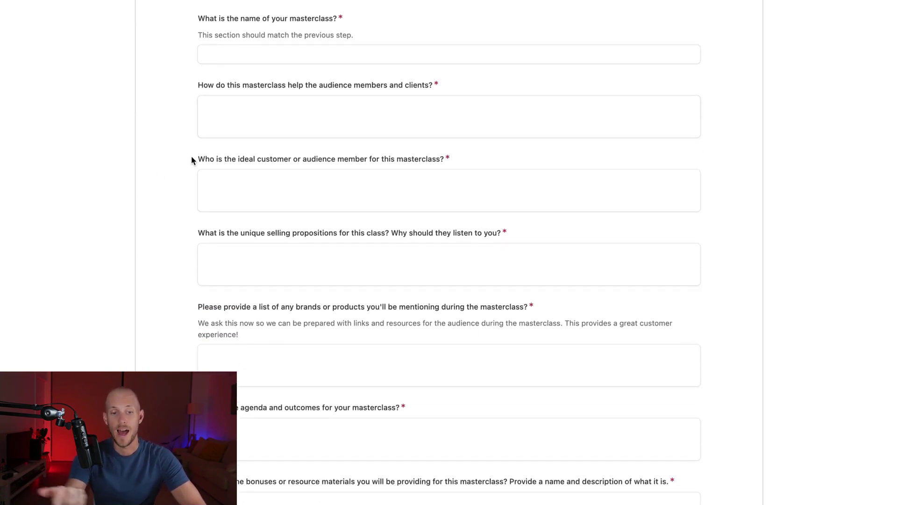
scroll(192, 160, "down", 1)
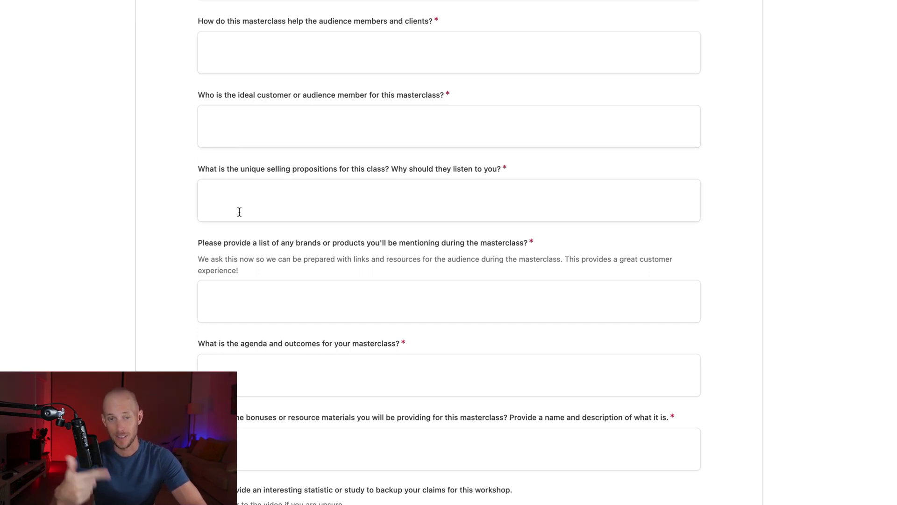
scroll(241, 164, "down", 2)
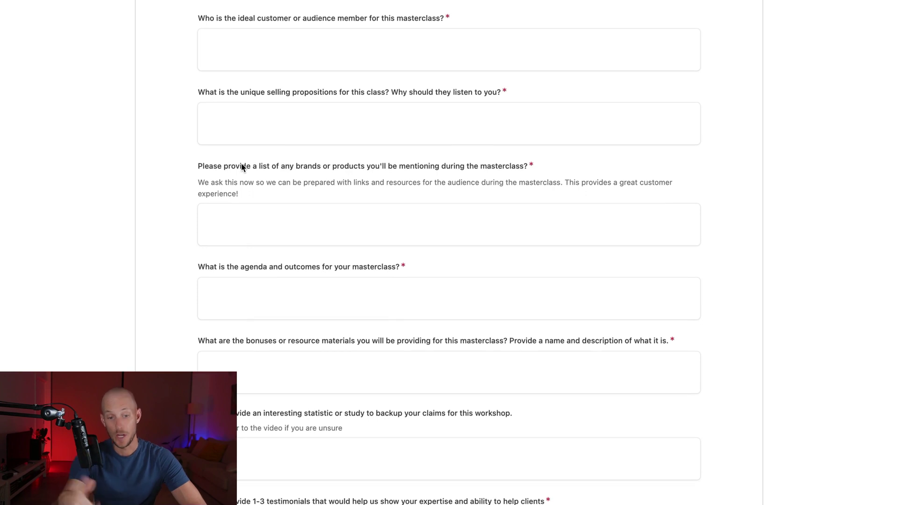
scroll(242, 167, "down", 6)
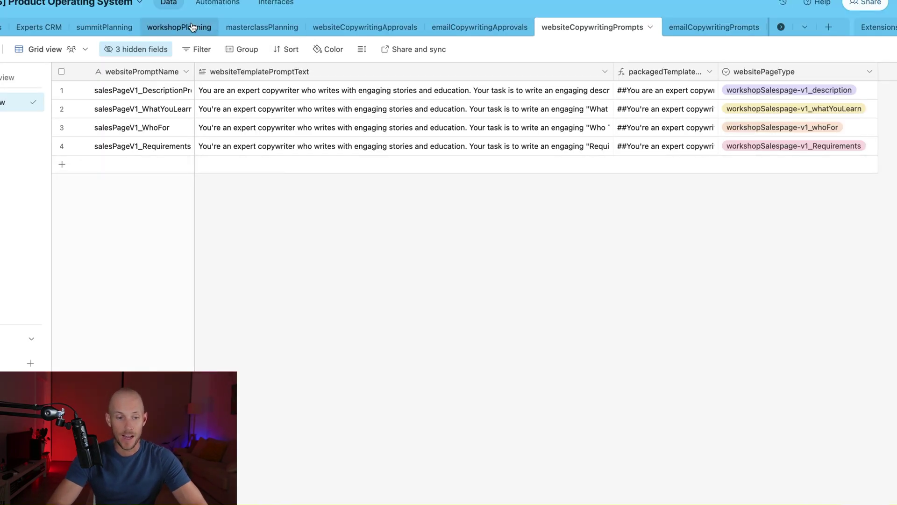
- Show the workshopPlanning table with the four workshops and their website copy status
left_click(174, 29)
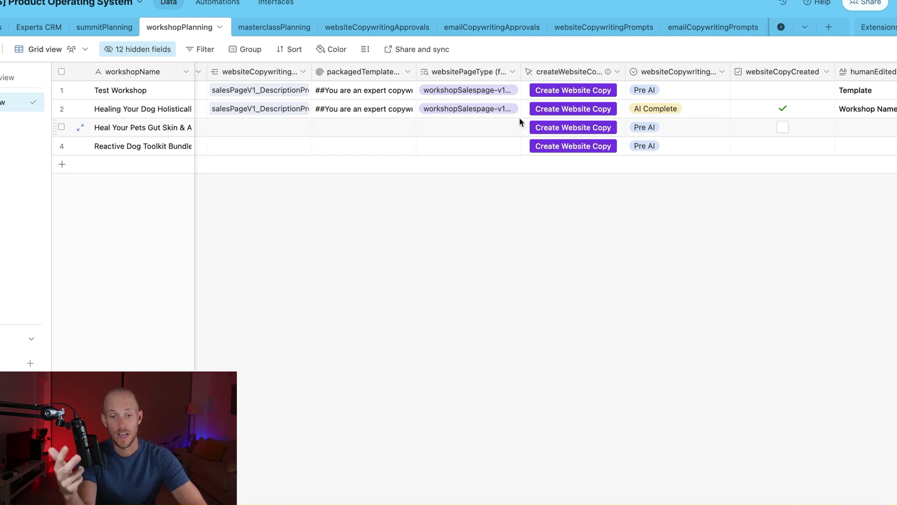
- Show the websiteCopywritingApprovals table with its four Healing Your Dog Holistically copy records
left_click(377, 27)
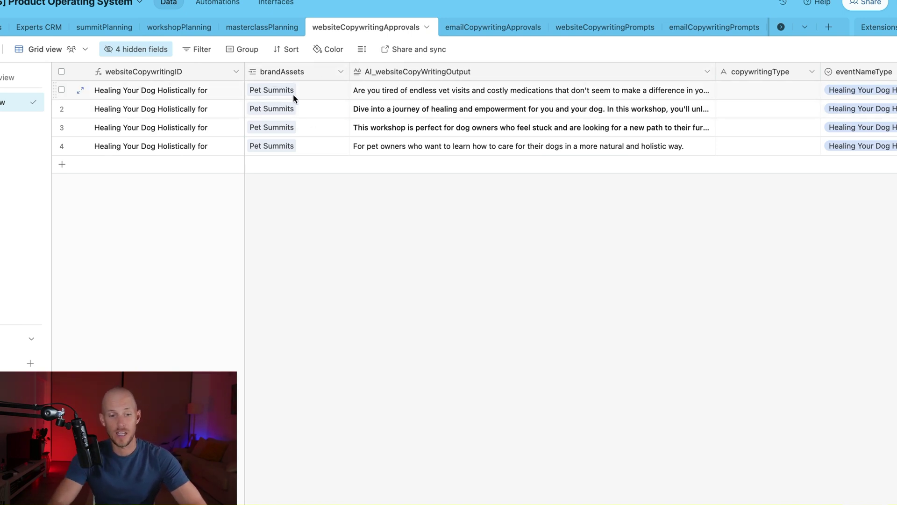
- Expand and read the full AI website copy for record 1
left_click(159, 91)
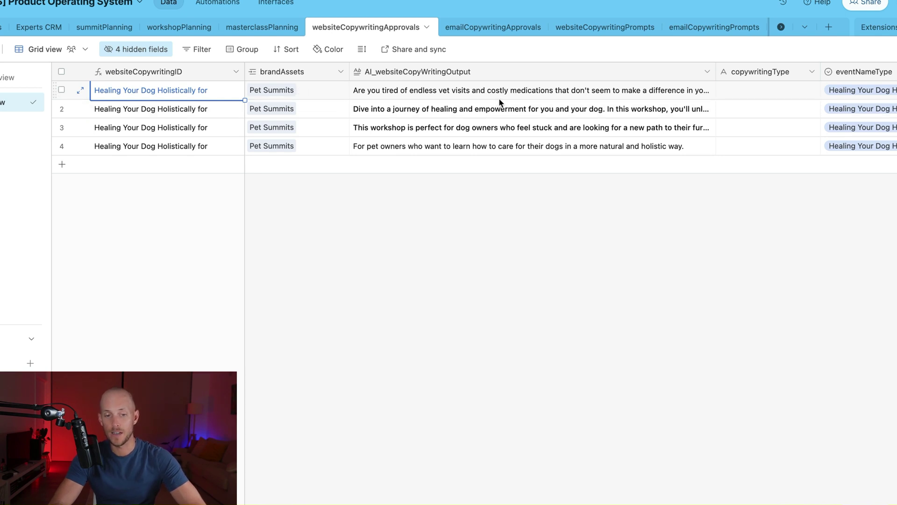
left_click(491, 90)
scroll(762, 75, "right", 2)
scroll(762, 72, "right", 4)
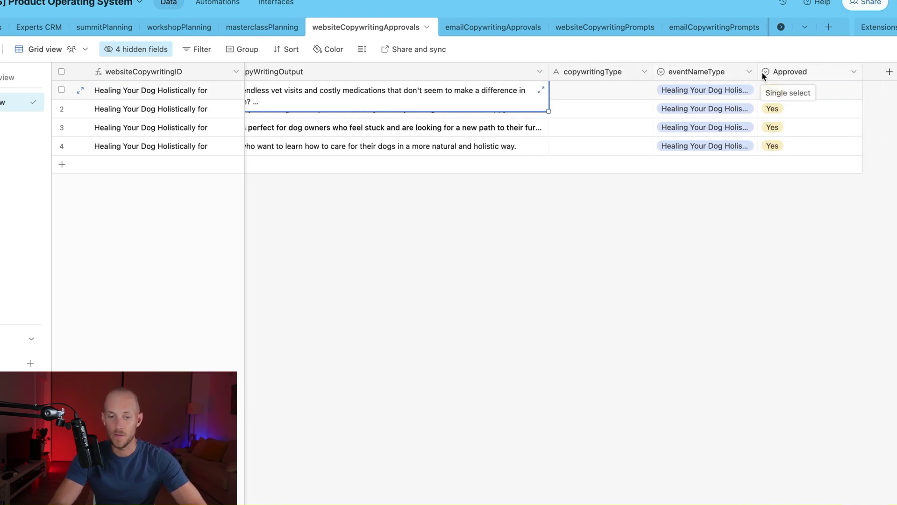
scroll(764, 72, "left", 5)
left_click(833, 96)
left_click(580, 96)
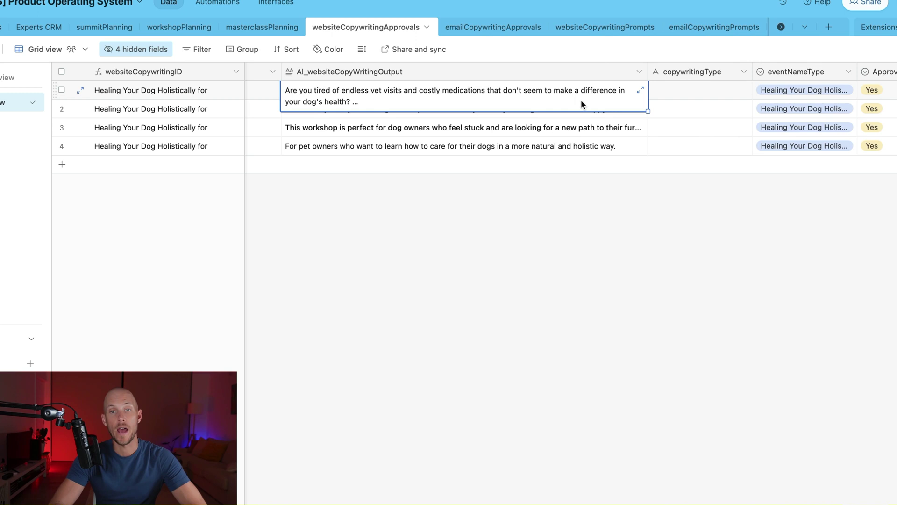
left_click(640, 89)
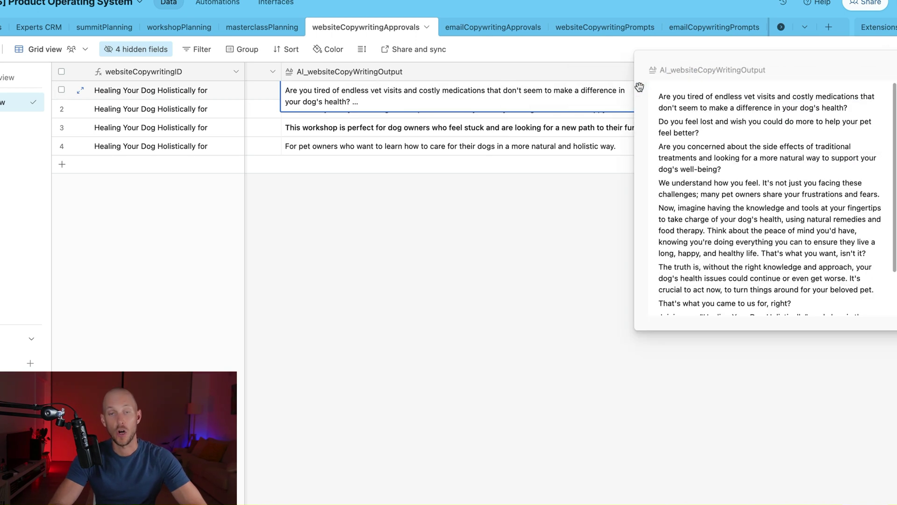
scroll(668, 103, "down", 3)
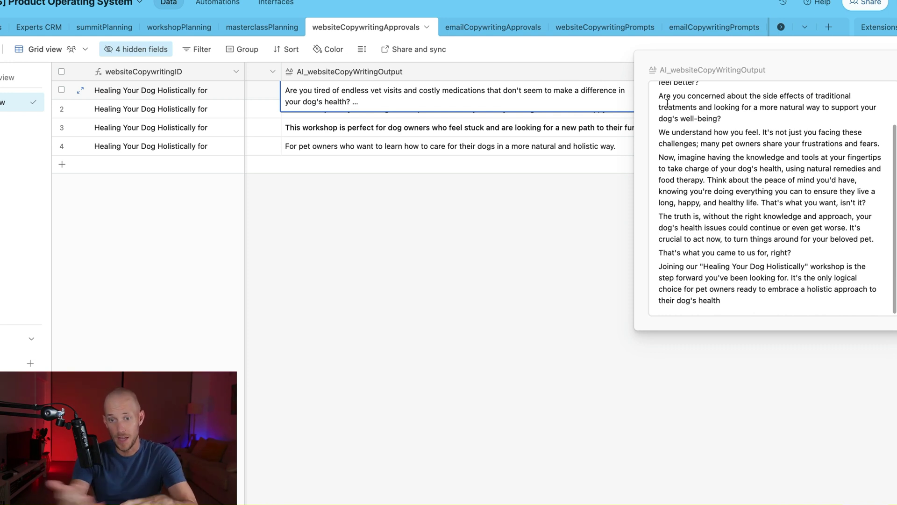
- Move to record 2's AI copy and read its opening Decode heading
left_click(601, 234)
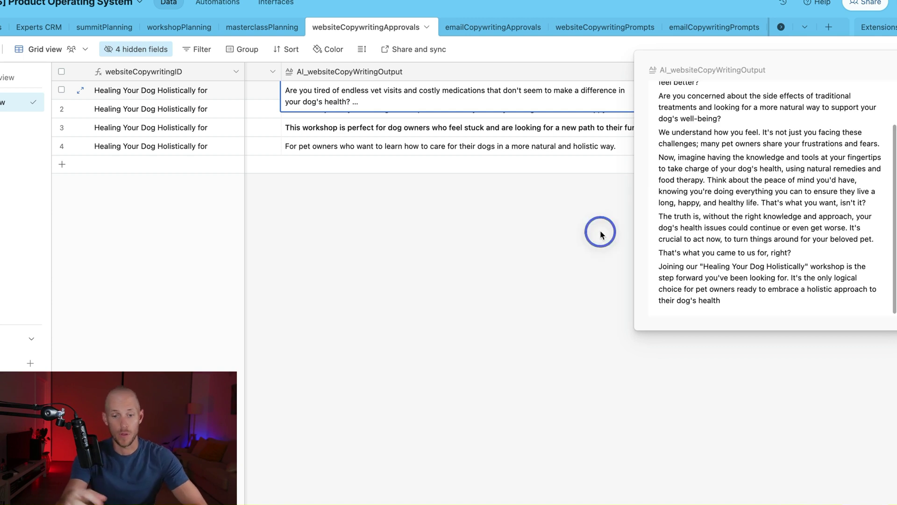
key("Down")
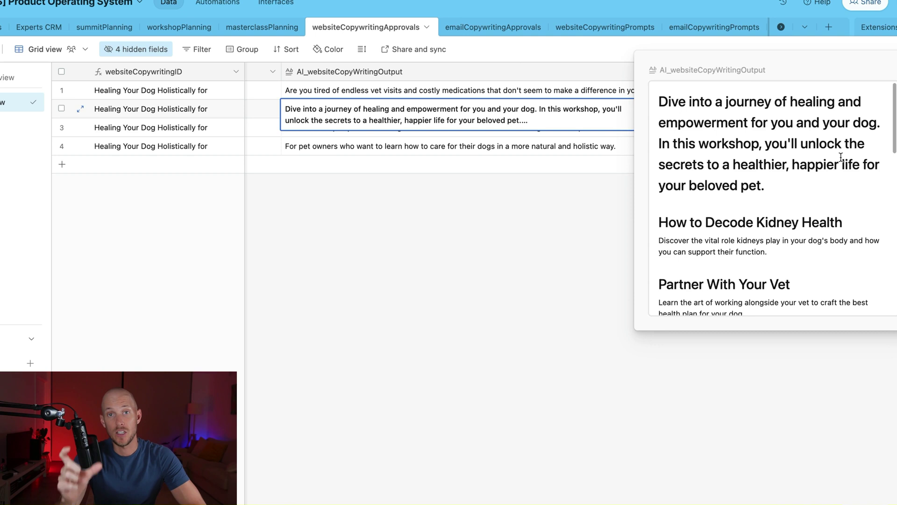
scroll(841, 158, "down", 3)
double_click(729, 102)
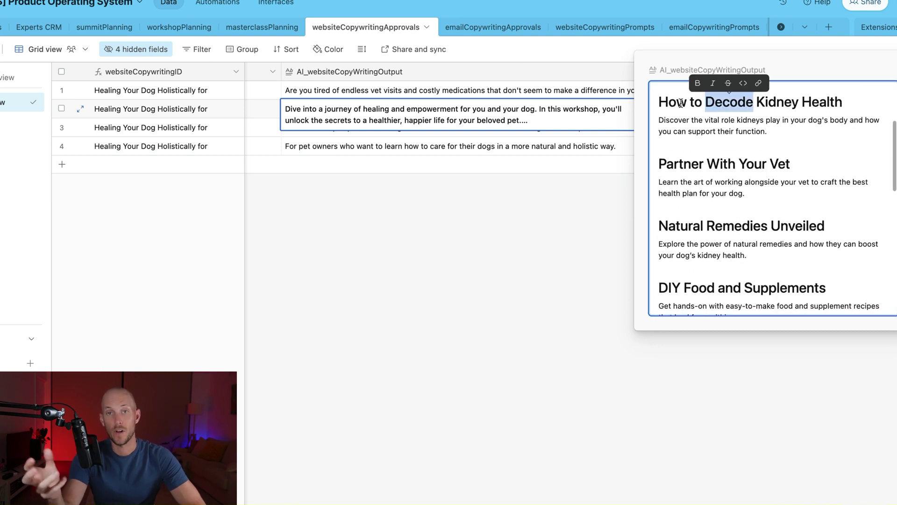
left_click(668, 103)
scroll(702, 127, "down", 1)
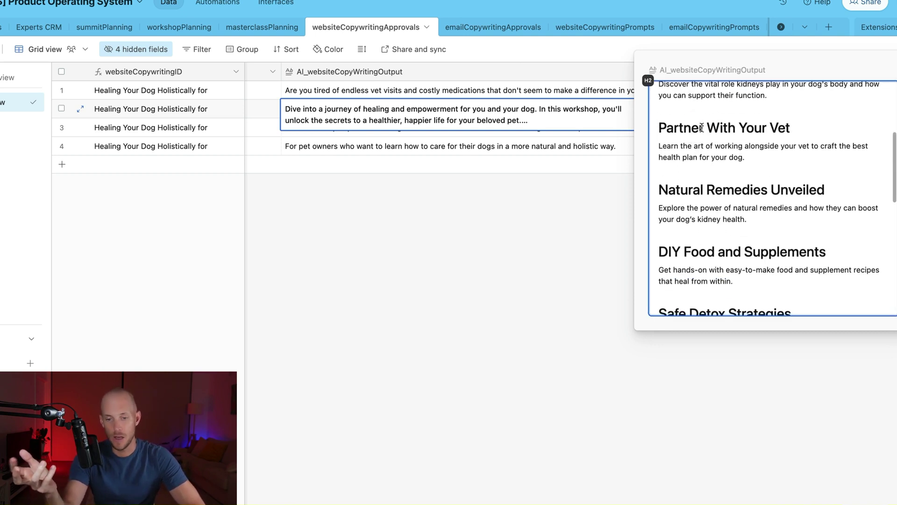
- Read record 2's sections: Partner With Your Vet, Natural Remedies Unveiled, DIY Food and Supplements, Safe Detox Strategies, Managing Flare-Ups
left_click(702, 127)
left_click(715, 192)
scroll(715, 192, "down", 2)
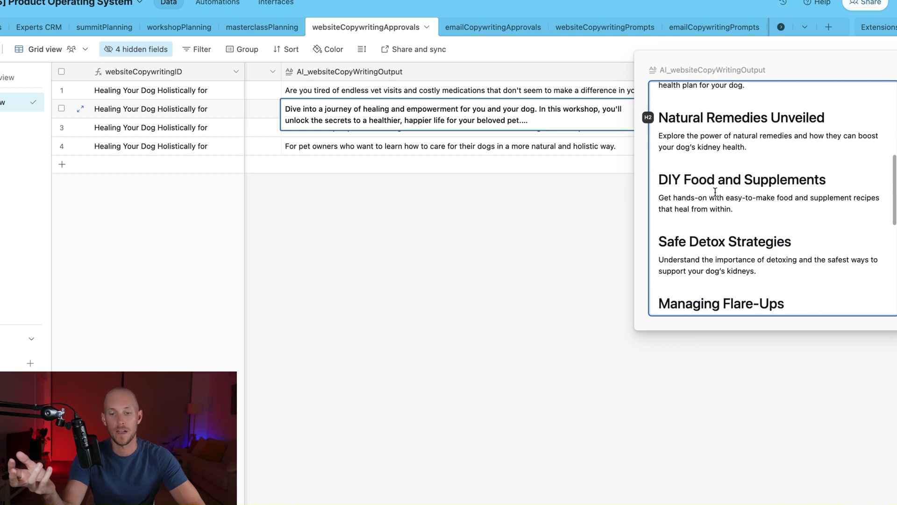
left_click(715, 182)
scroll(715, 183, "down", 2)
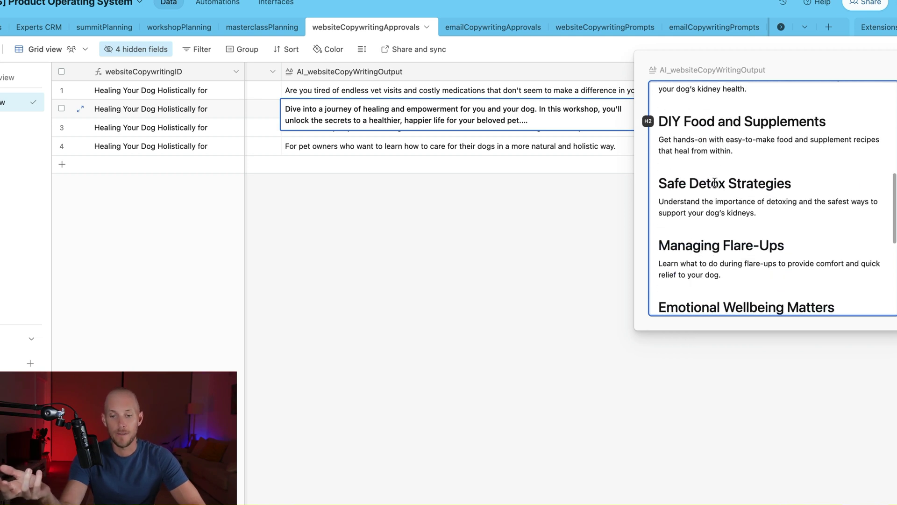
left_click(715, 182)
scroll(715, 183, "down", 1)
left_click(713, 199)
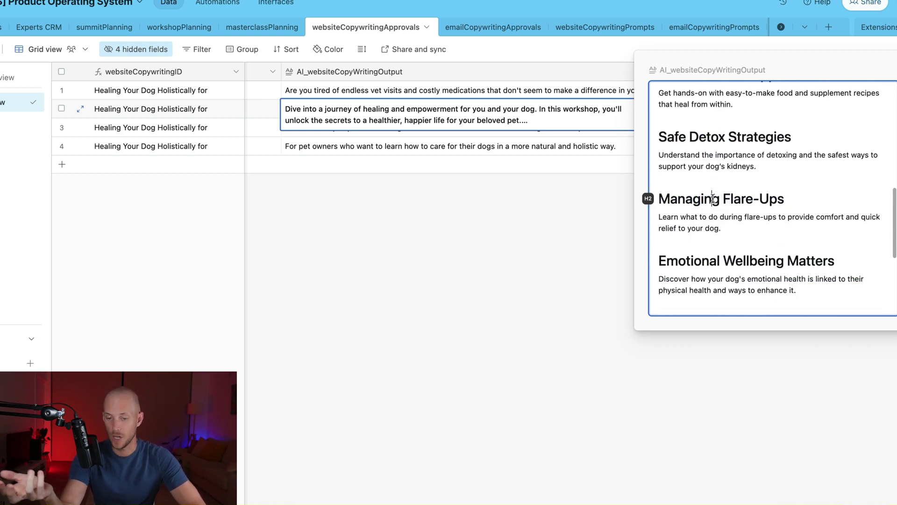
- Expand and skim record 3's AI website copy, then close the expanded text
left_click(619, 130)
left_click(640, 123)
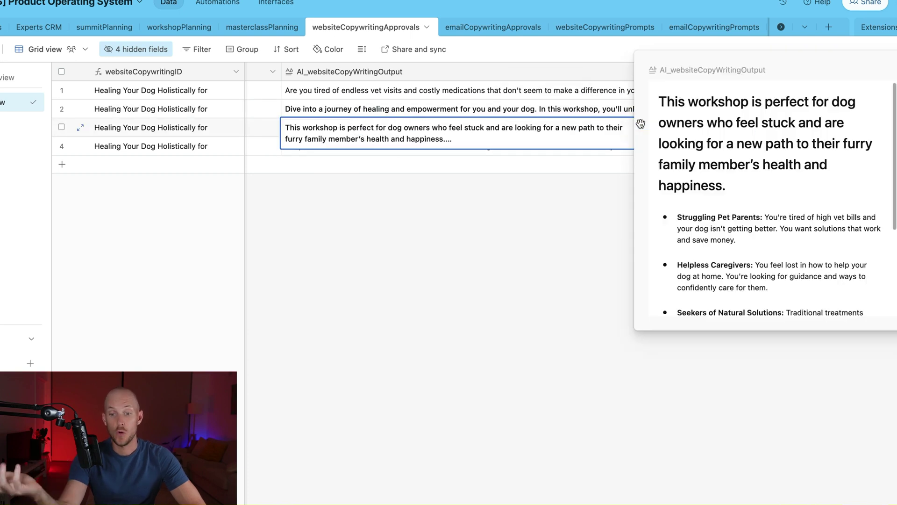
scroll(707, 130, "down", 2)
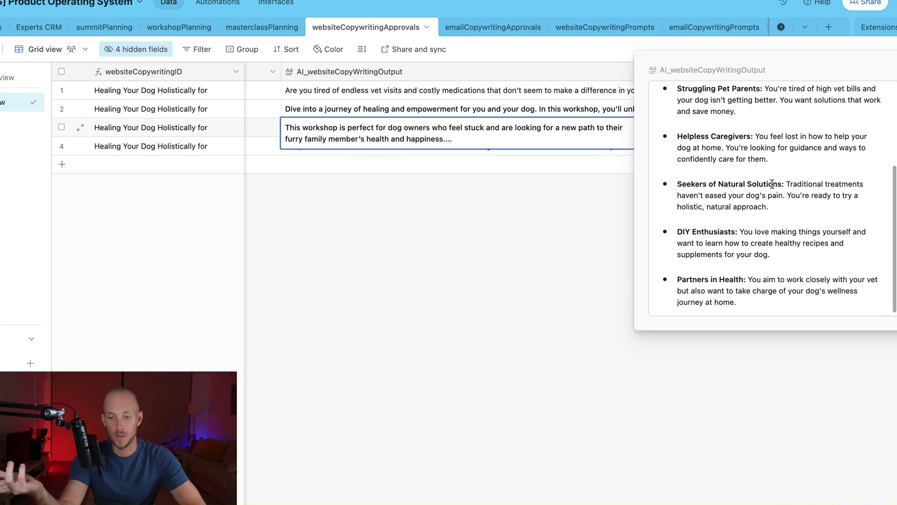
left_click(421, 276)
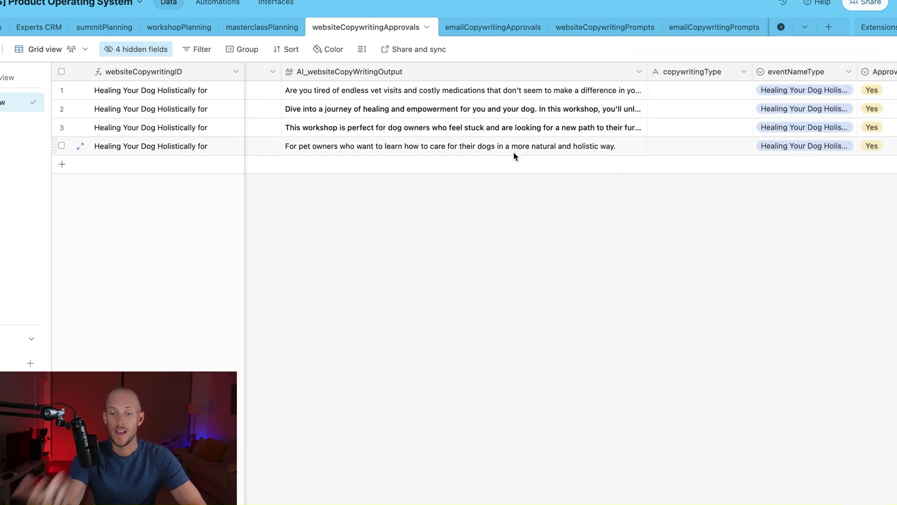
- Return to workshopPlanning and scroll to the emailCopywriting and Create Email Copy columns
left_click(164, 29)
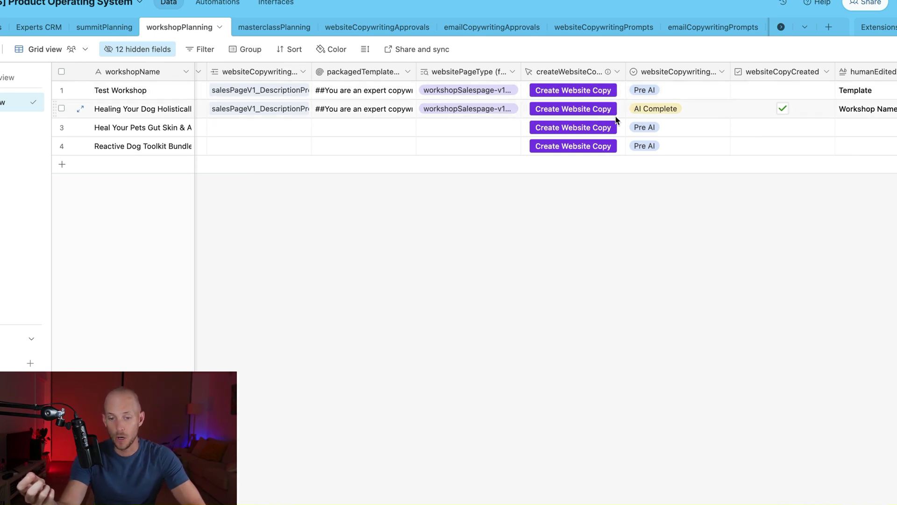
scroll(608, 117, "right", 10)
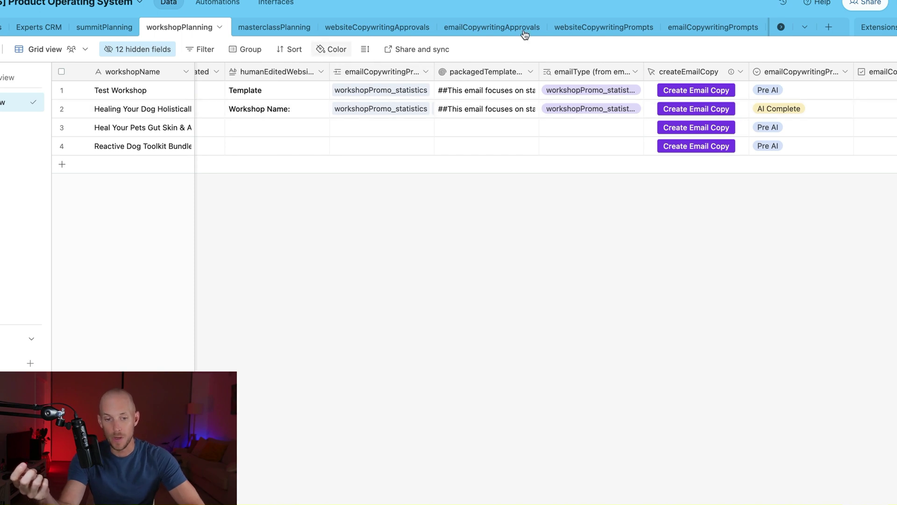
- Open the emailCopywritingApprovals table and expand record 1's full AI email copy
left_click(478, 28)
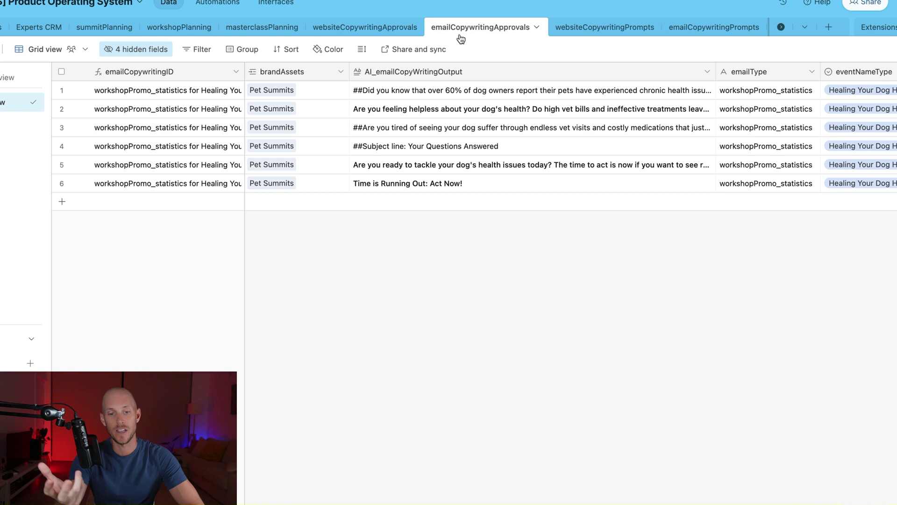
left_click(509, 86)
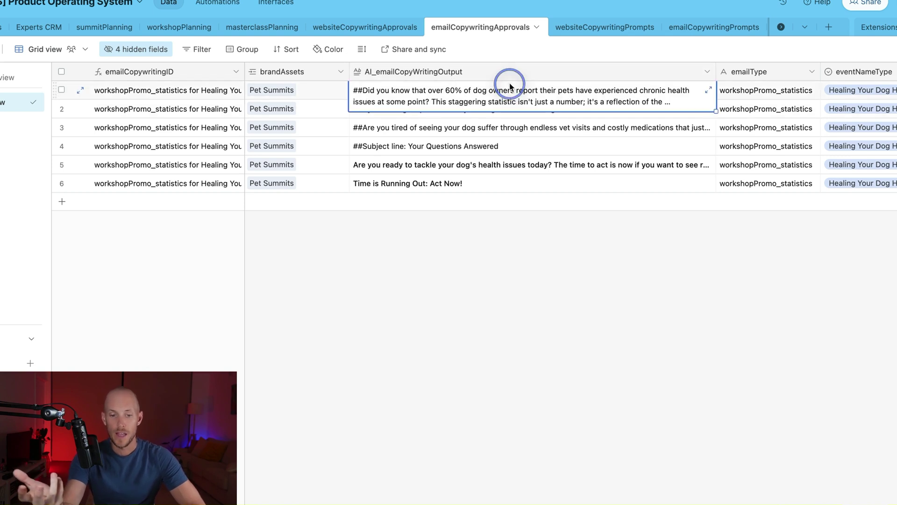
left_click(711, 92)
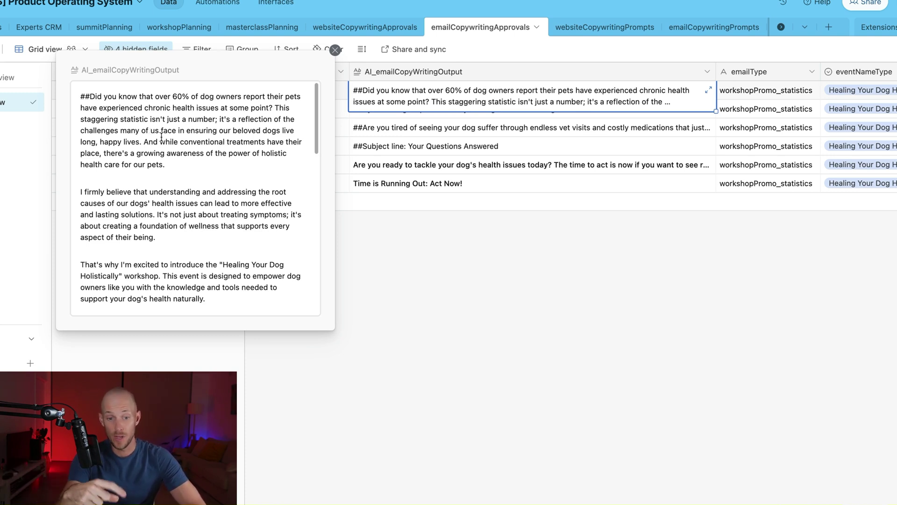
scroll(133, 243, "down", 5)
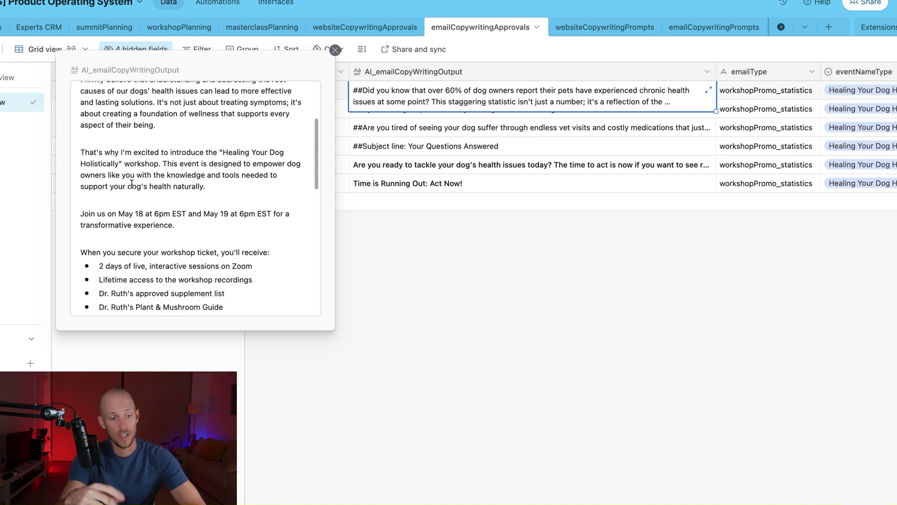
scroll(131, 116, "up", 5)
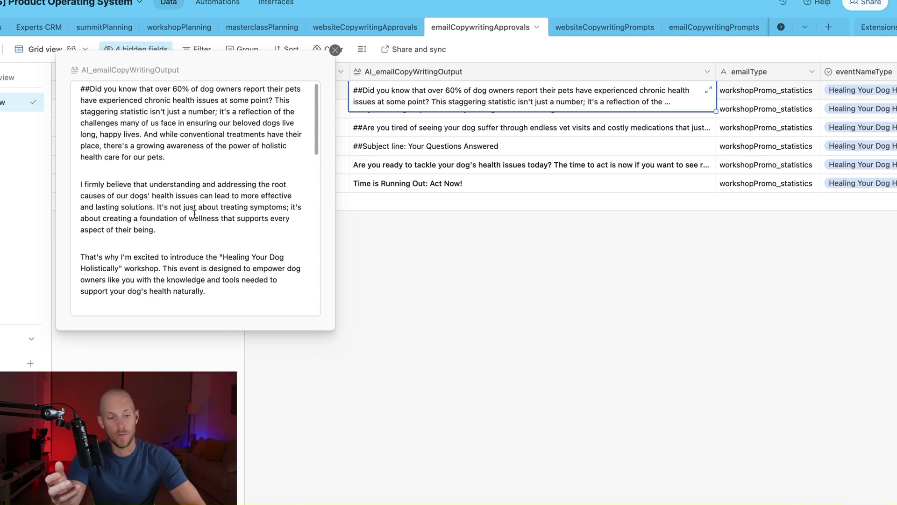
scroll(95, 150, "down", 5)
scroll(162, 194, "down", 3)
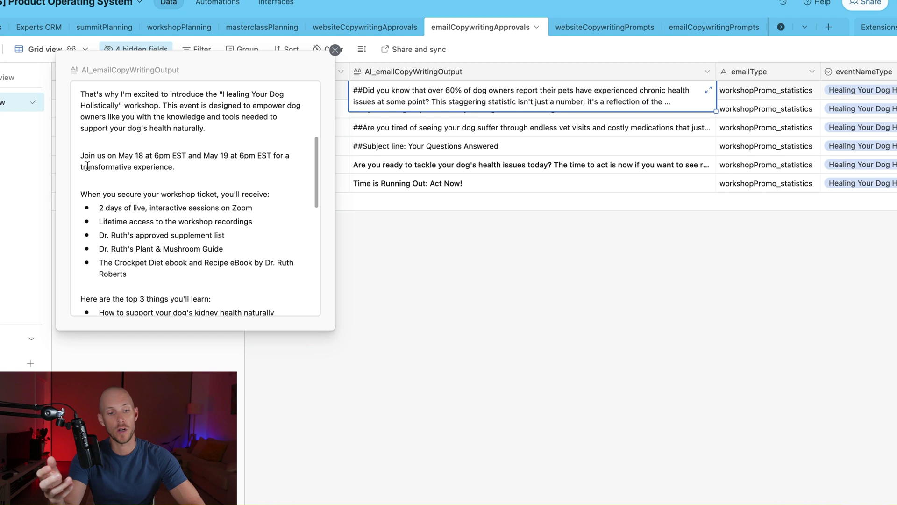
- Highlight the email's date text and the things-you'll-learn bullets
left_click_drag(86, 165, 207, 160)
left_click(206, 165)
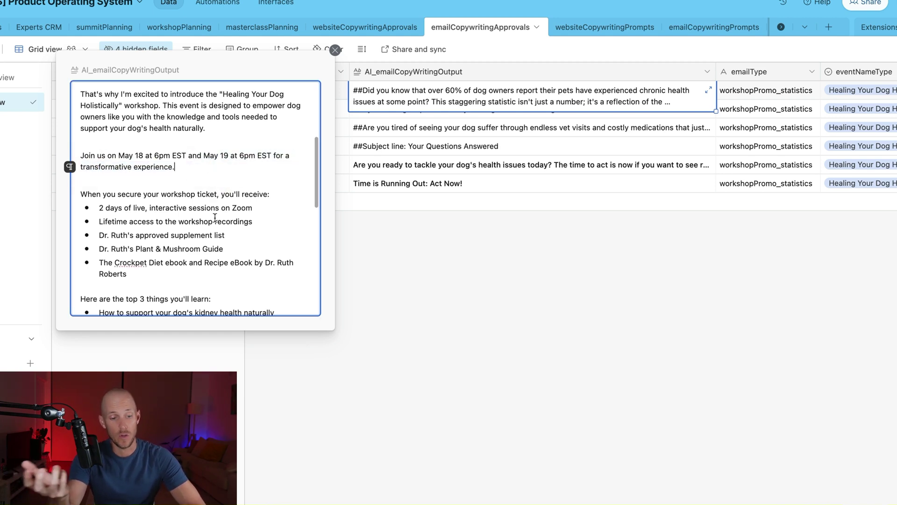
left_click_drag(197, 285, 82, 193)
scroll(85, 187, "down", 2)
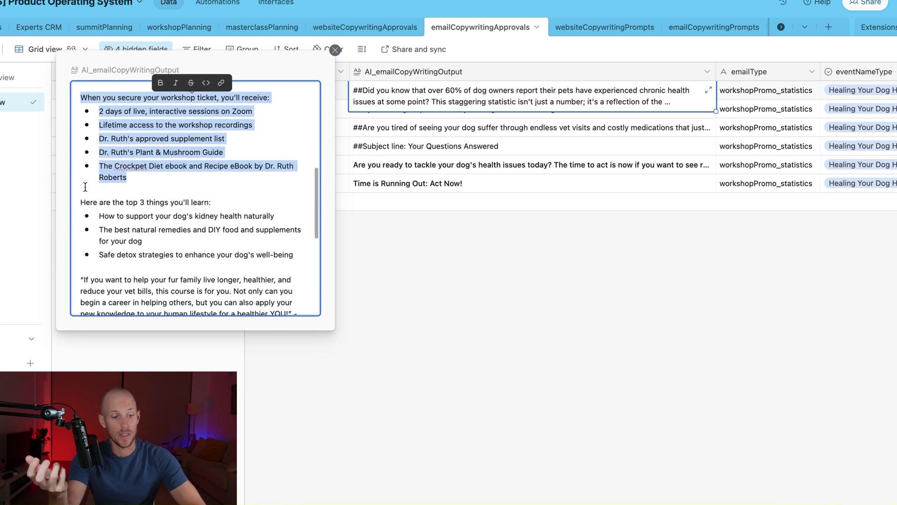
scroll(92, 160, "down", 2)
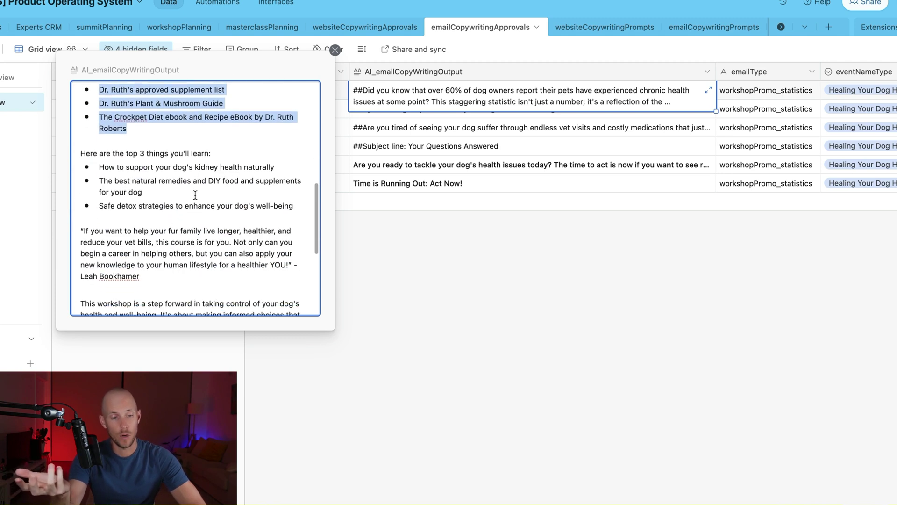
left_click_drag(195, 194, 68, 161)
scroll(153, 226, "down", 2)
left_click(154, 225)
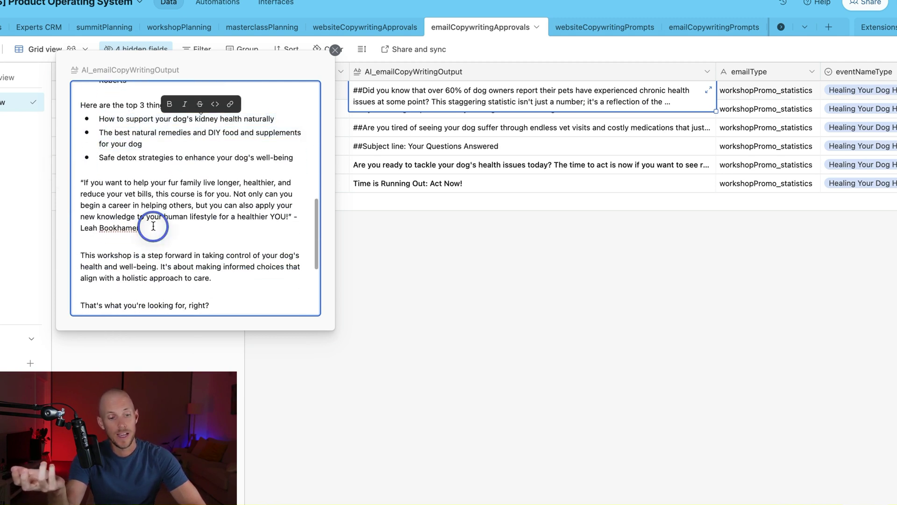
- Highlight the testimonial quote and suggested subject lines, then close the email copy
left_click_drag(154, 226, 68, 182)
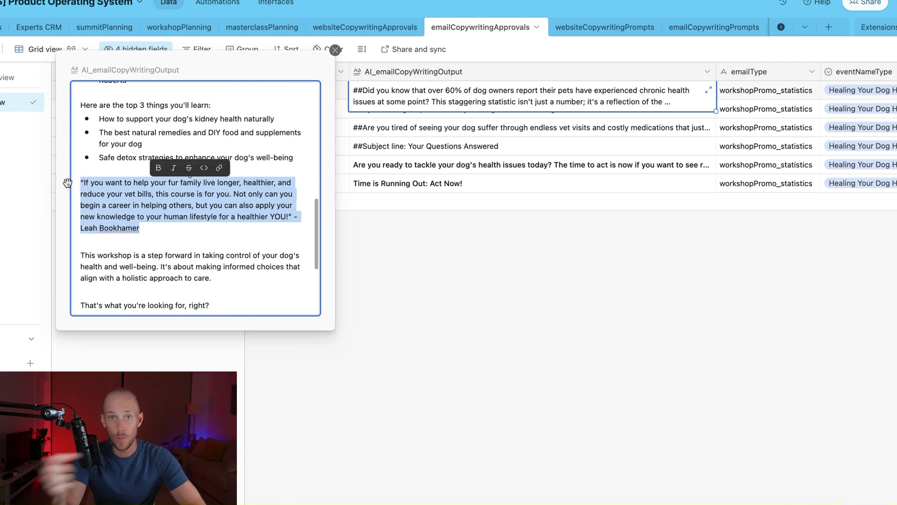
scroll(96, 206, "down", 3)
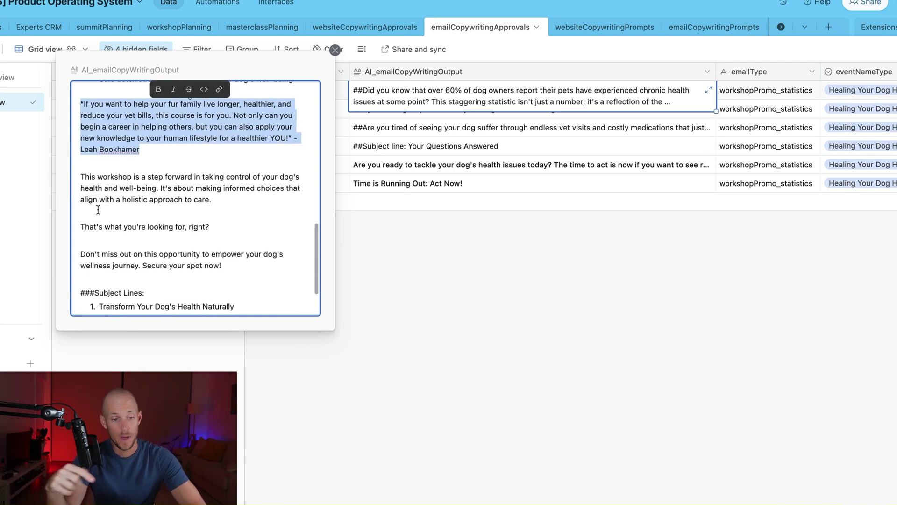
left_click(234, 207)
scroll(132, 192, "down", 2)
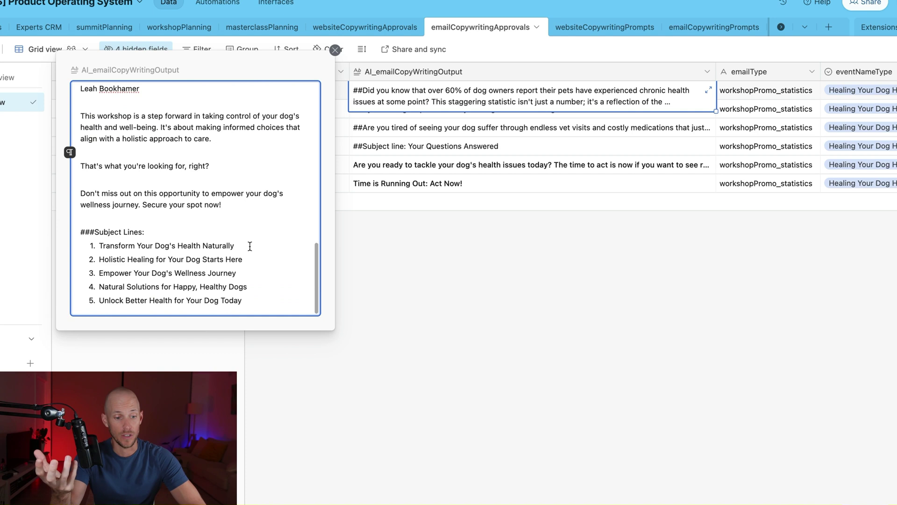
left_click_drag(263, 296, 81, 230)
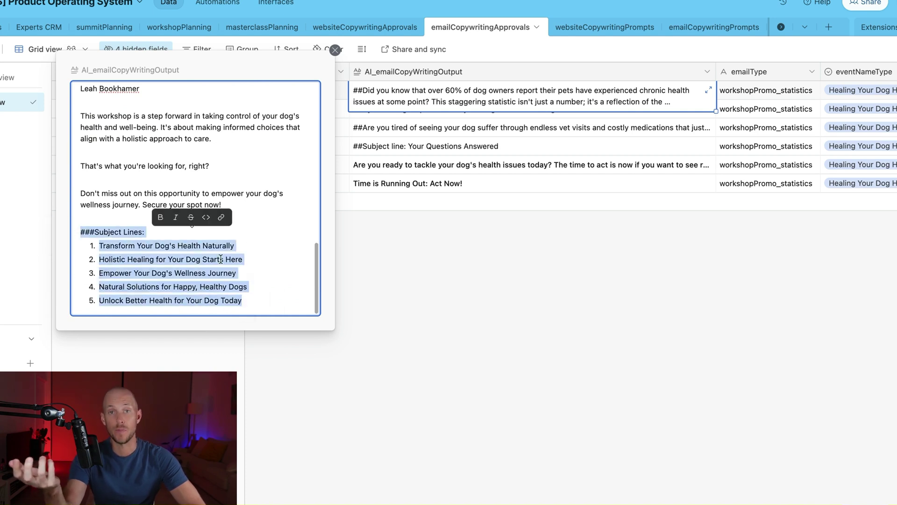
left_click(193, 307)
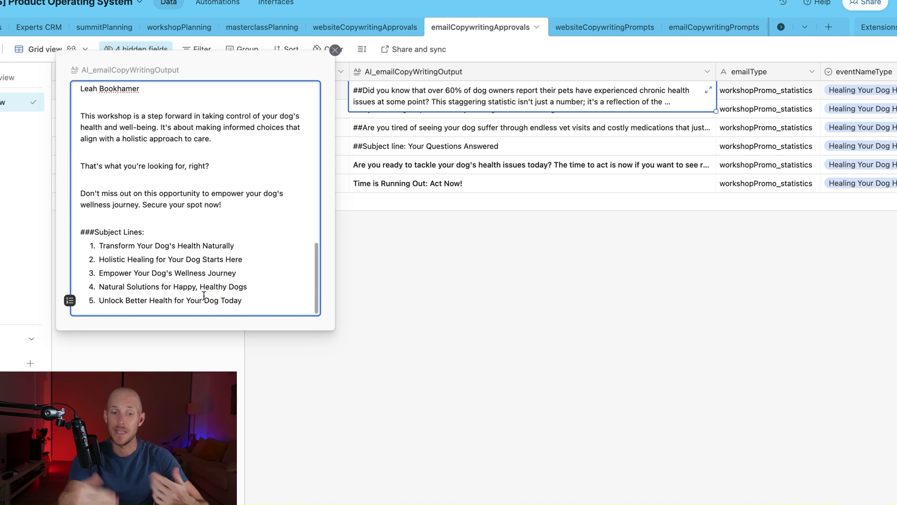
left_click(467, 335)
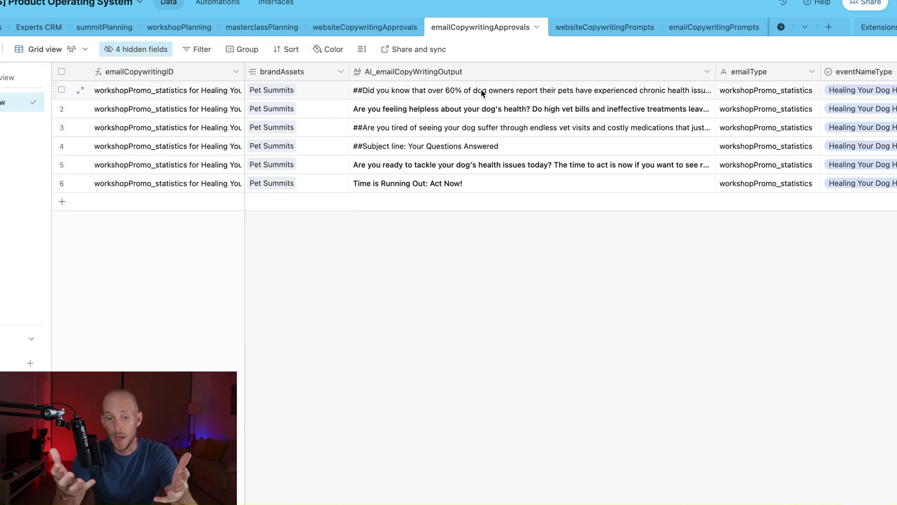
left_click(601, 146)
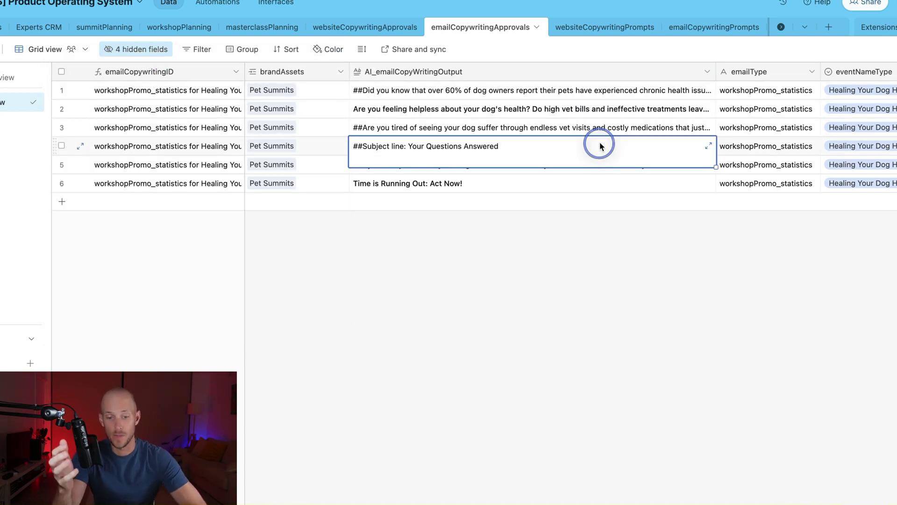
left_click(708, 145)
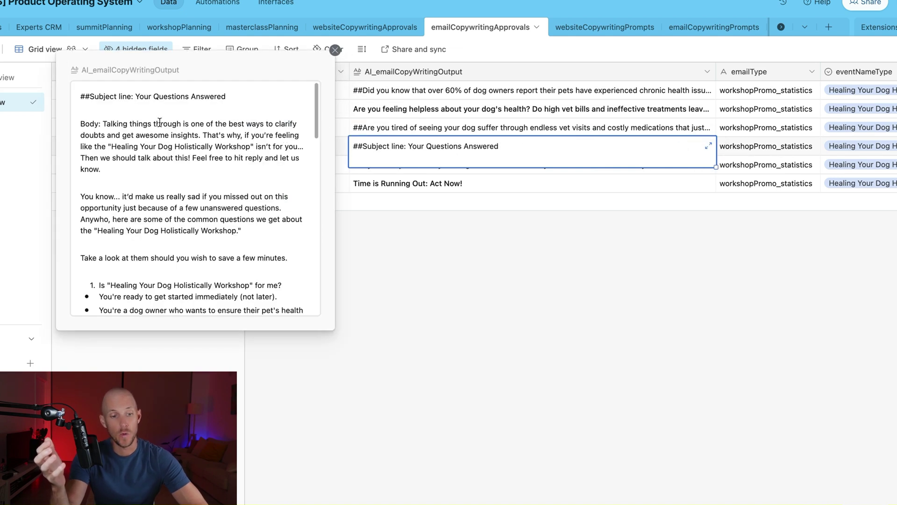
scroll(137, 200, "down", 1)
scroll(137, 200, "down", 4)
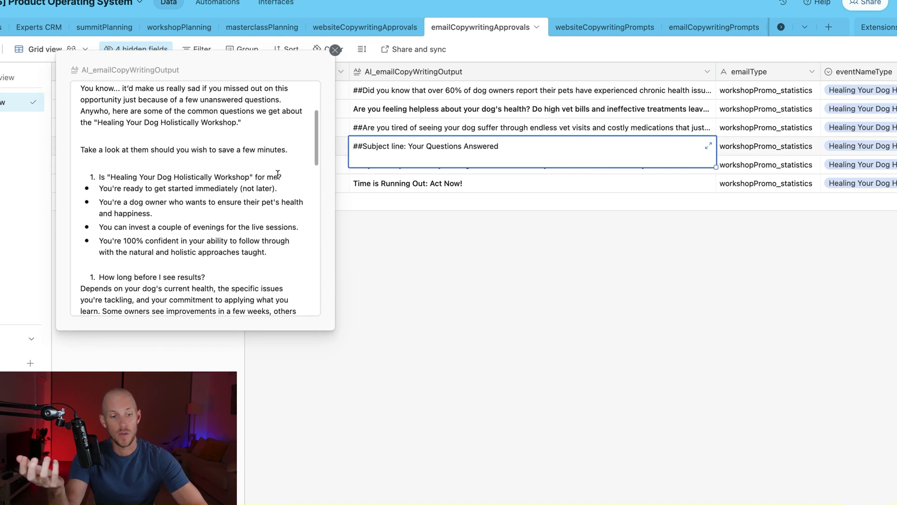
mouse_move(288, 176)
left_mouse_down()
mouse_move(59, 169)
mouse_move(84, 171)
left_mouse_up()
scroll(203, 196, "down", 4)
left_click_drag(222, 185, 30, 181)
scroll(210, 212, "down", 2)
left_click_drag(194, 202, 80, 202)
scroll(125, 213, "down", 5)
left_click_drag(210, 192, 88, 194)
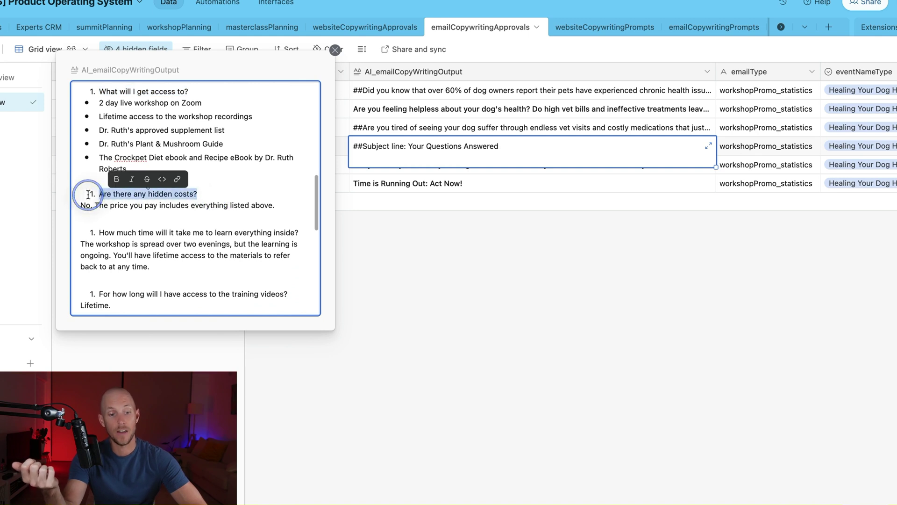
scroll(88, 195, "down", 2)
left_click_drag(299, 182, 72, 182)
scroll(166, 256, "down", 2)
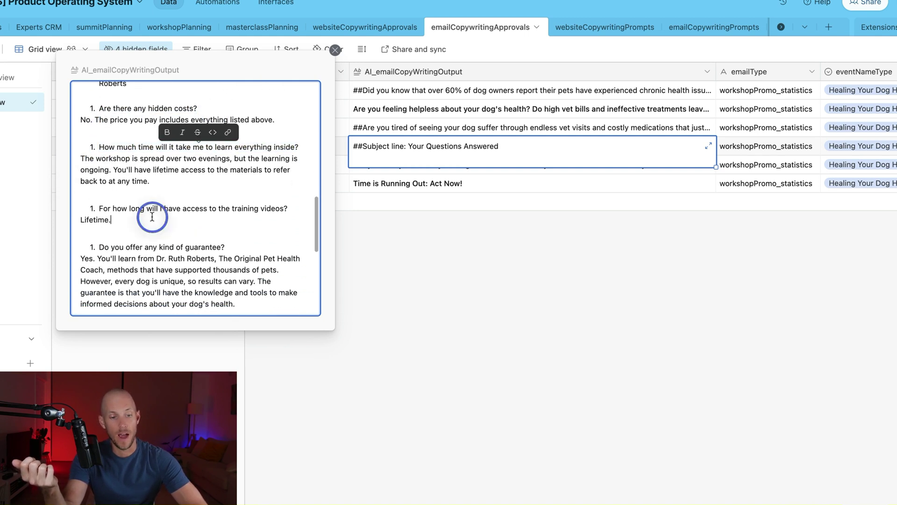
left_click_drag(154, 218, 83, 206)
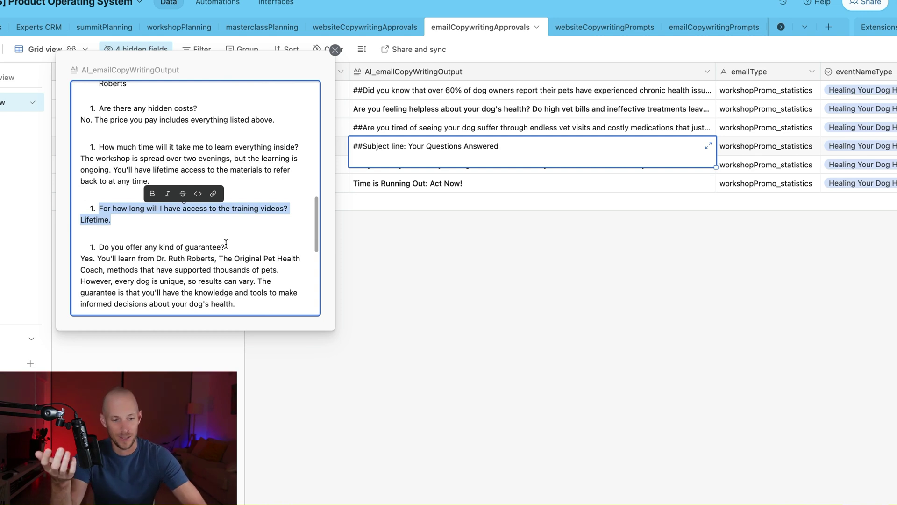
scroll(226, 244, "down", 2)
left_click(240, 187)
scroll(240, 187, "down", 4)
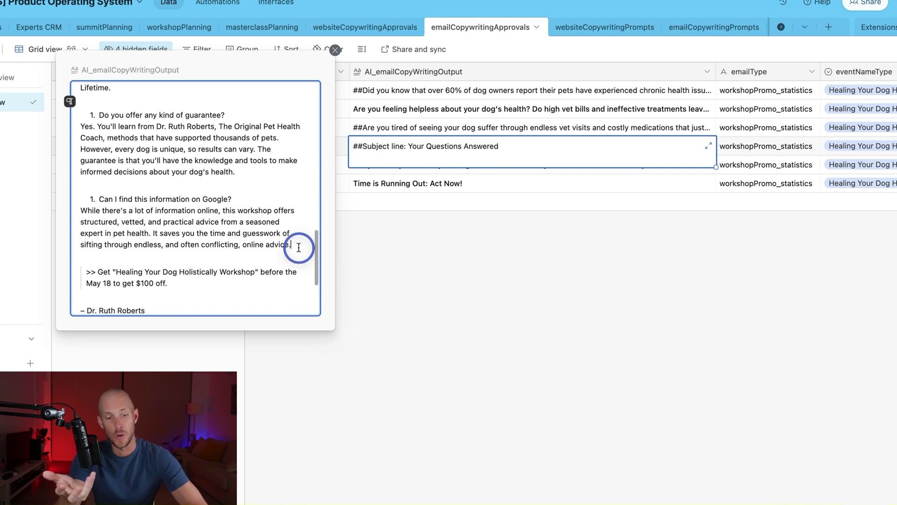
left_click_drag(301, 244, 65, 213)
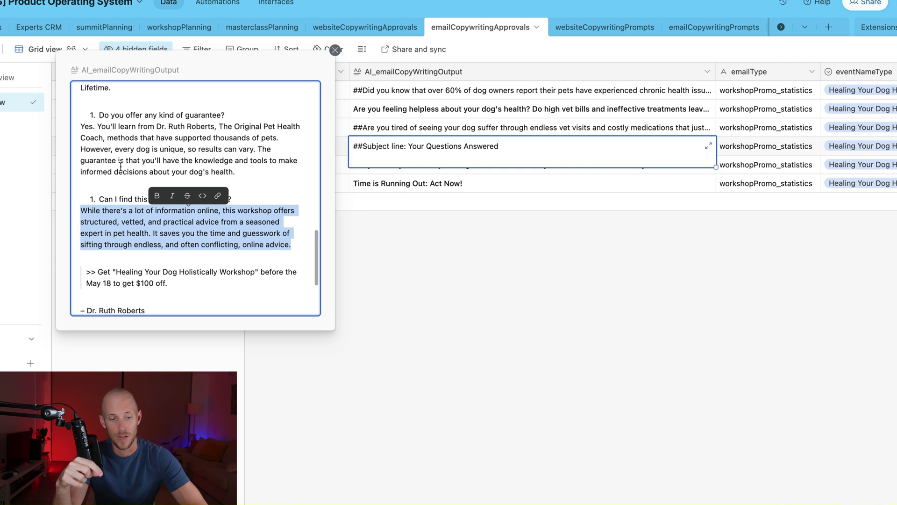
triple_click(113, 200)
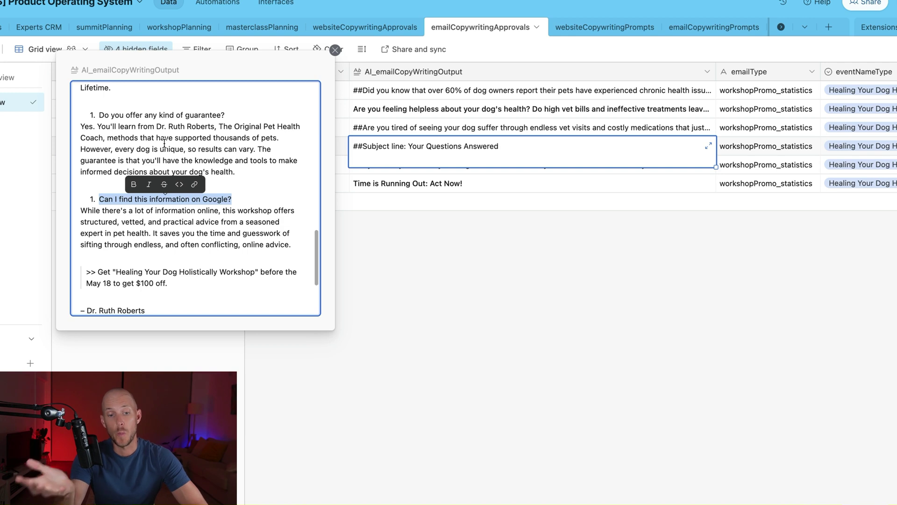
left_click(446, 245)
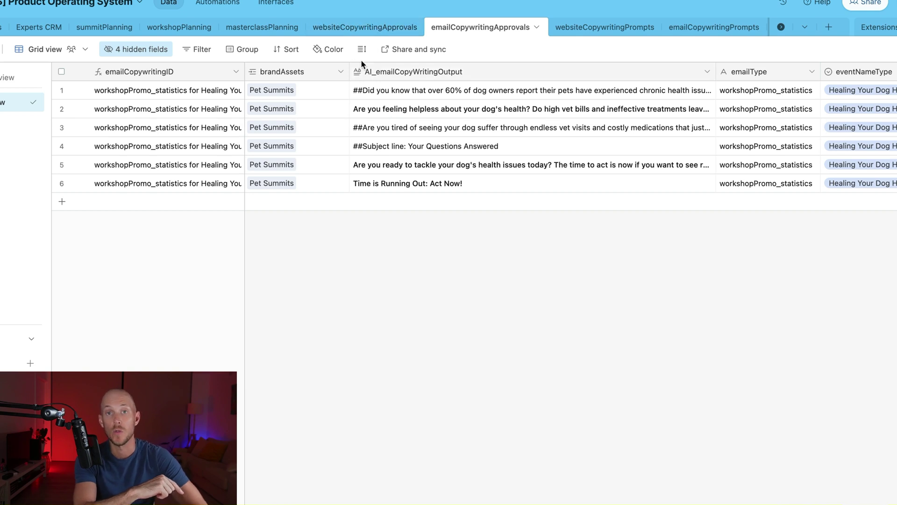
left_click(444, 161)
left_click(459, 274)
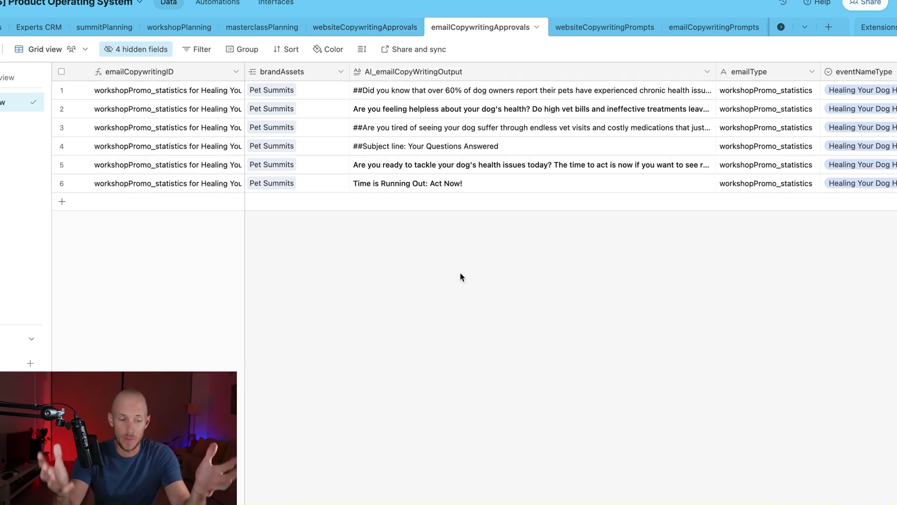